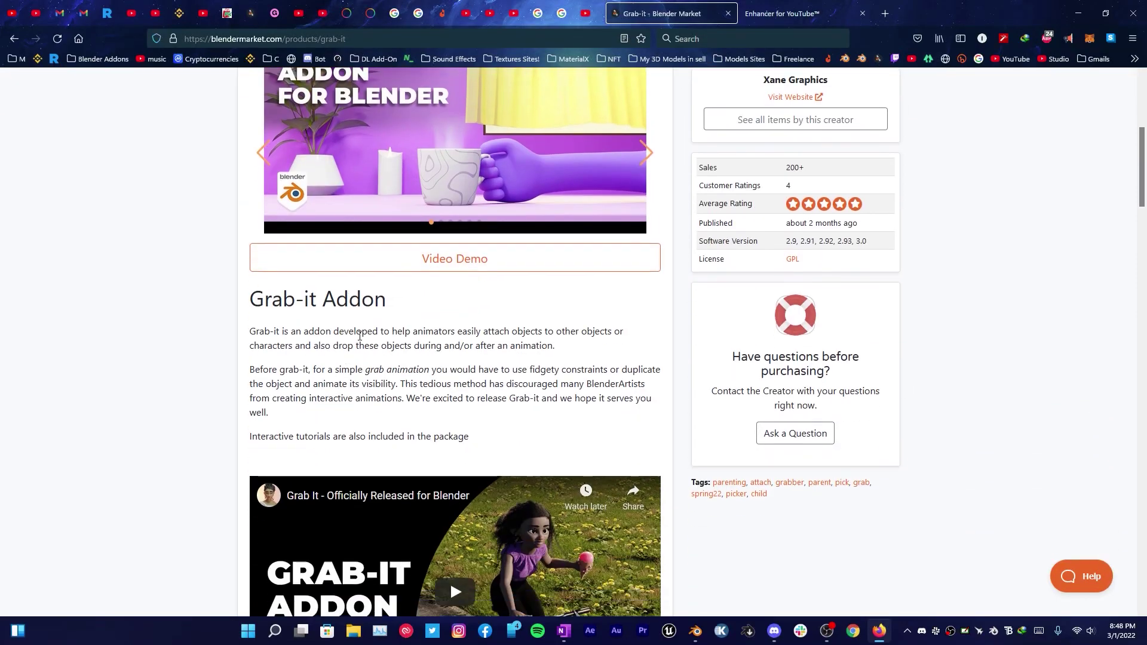
- Scroll through the Grab-it add-on product page on Blender Market
scroll(360, 335, down, 4)
scroll(376, 287, up, 7)
scroll(430, 299, down, 3)
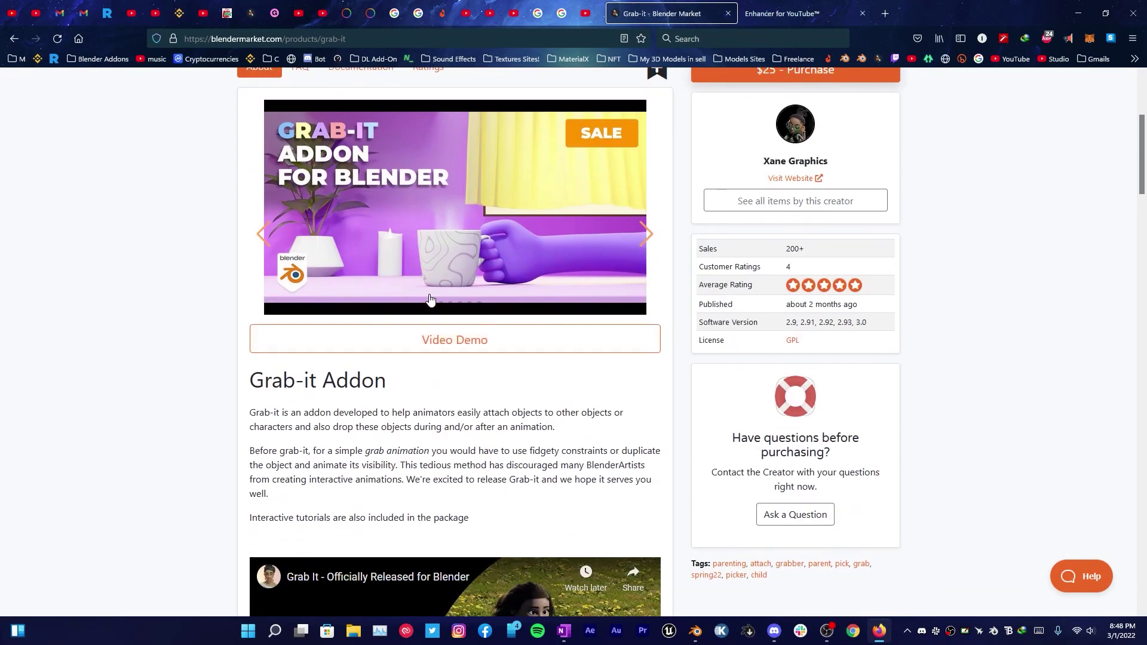
scroll(429, 299, down, 15)
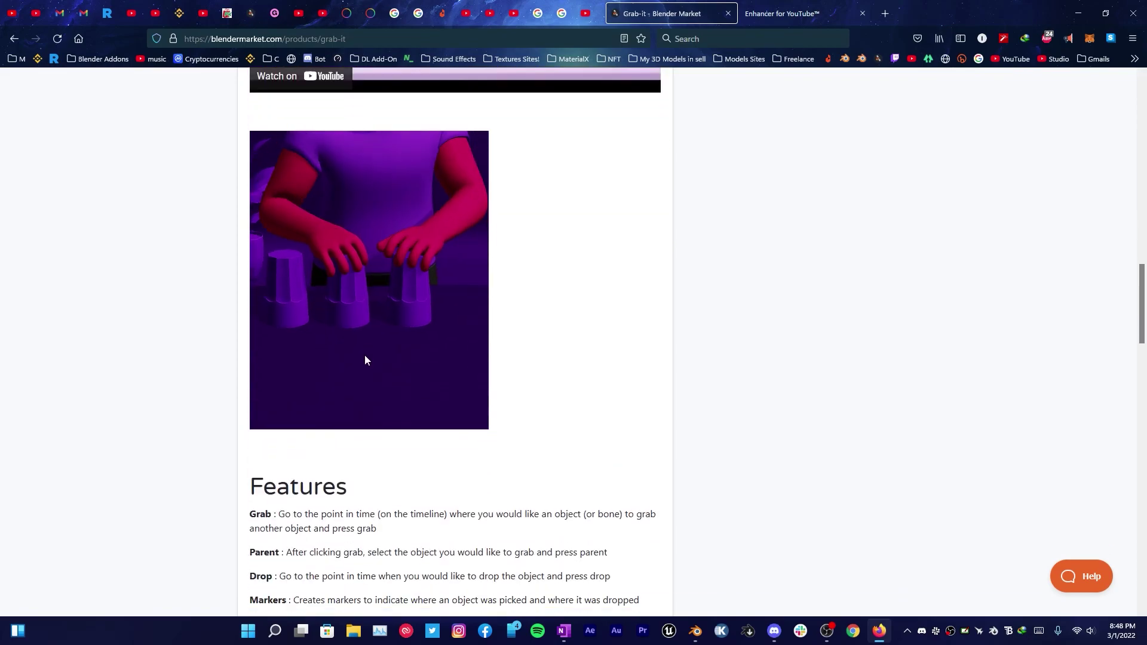
scroll(366, 360, down, 14)
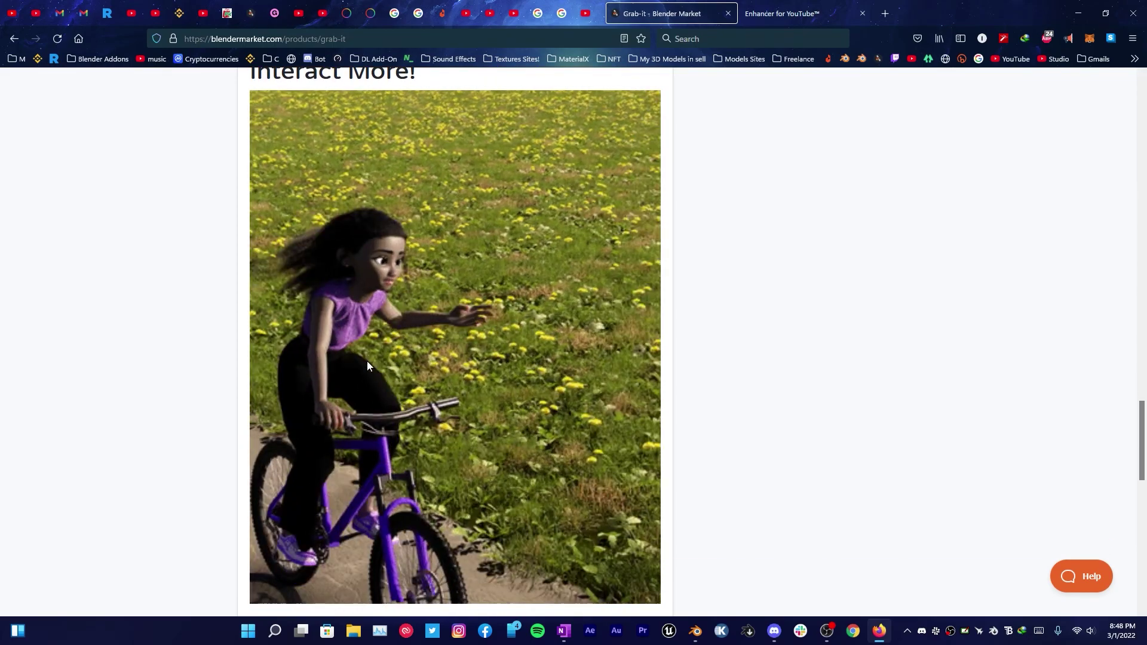
scroll(367, 362, down, 10)
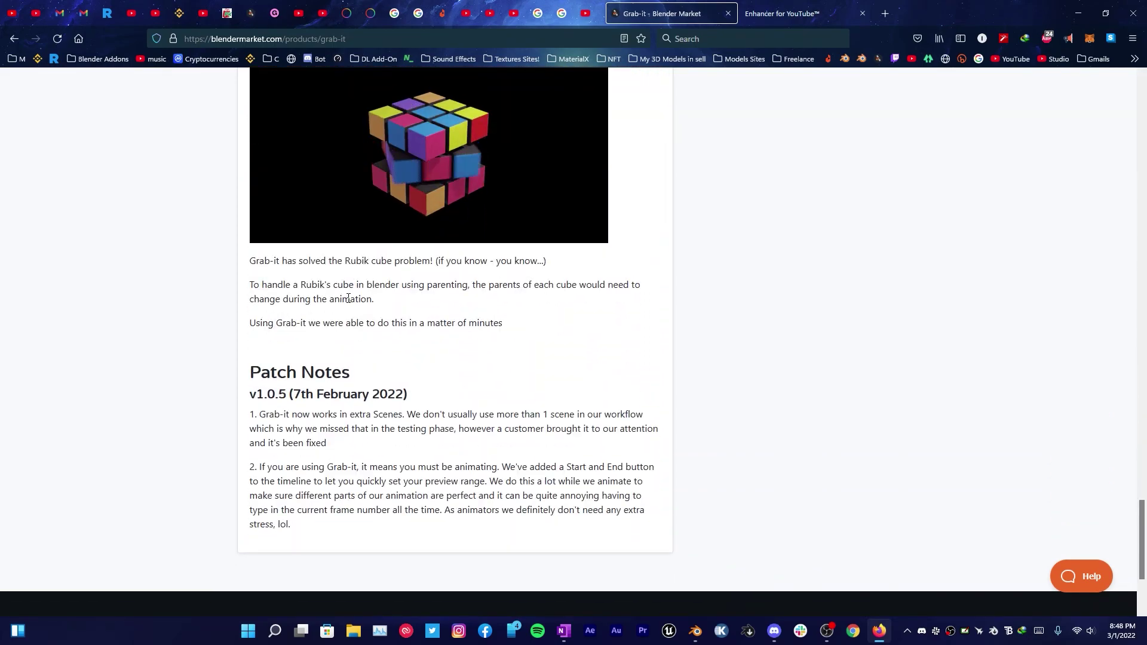
scroll(349, 300, up, 1)
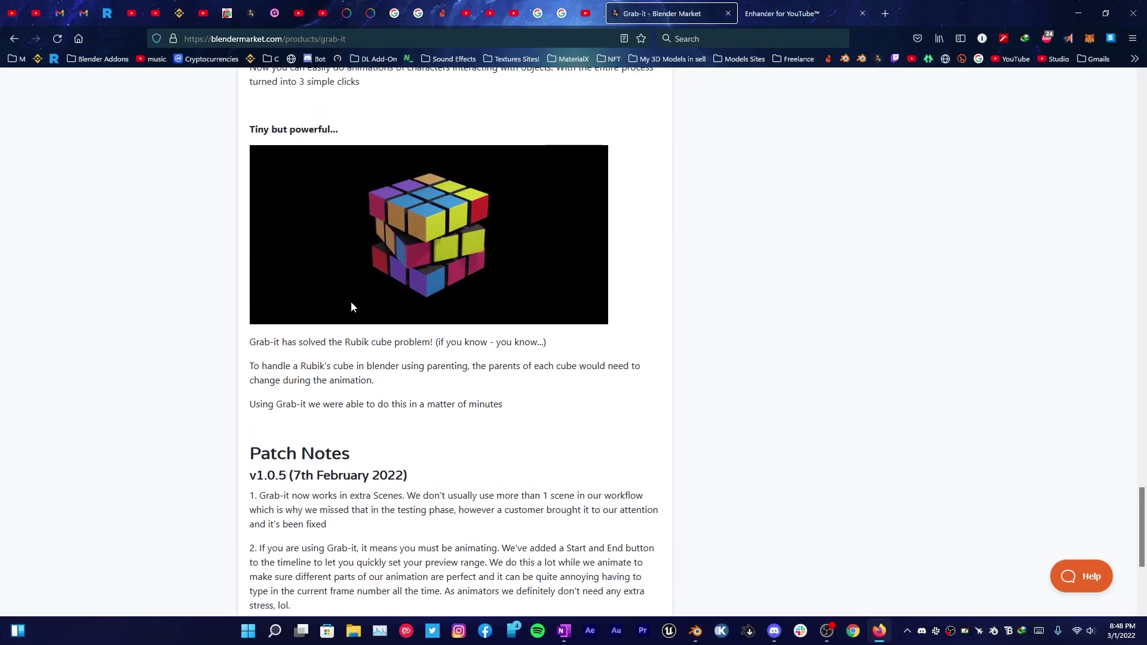
scroll(352, 306, up, 20)
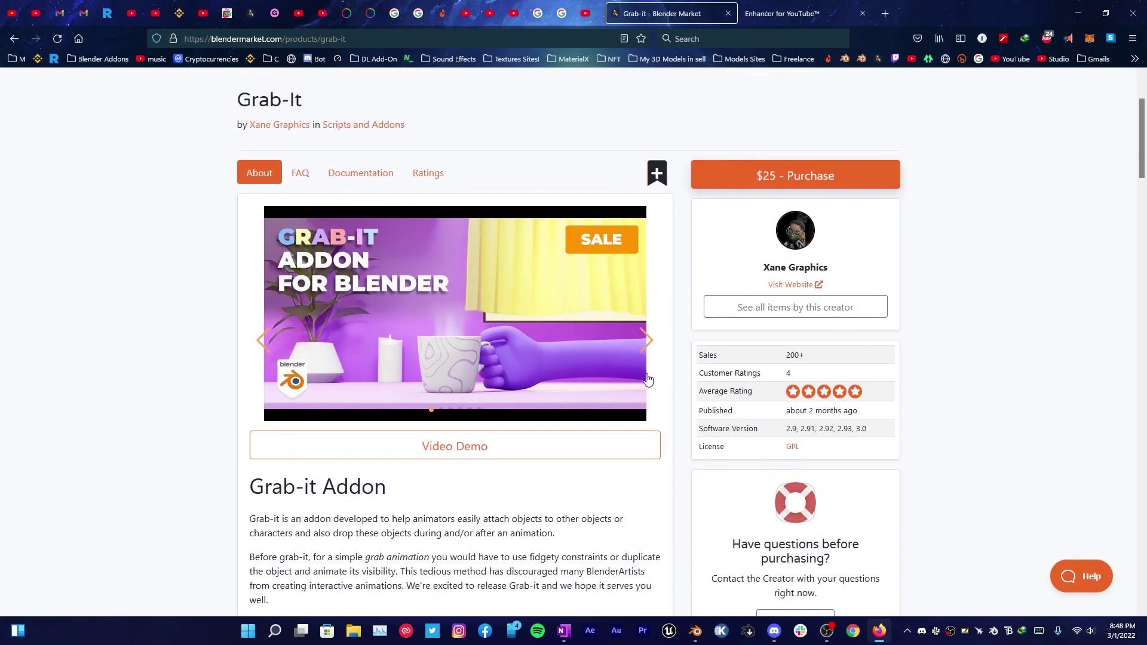
scroll(648, 379, down, 1)
- Page through the Grab-it preview slides, ending on the Rubik's cube slide
click(646, 317)
click(646, 317)
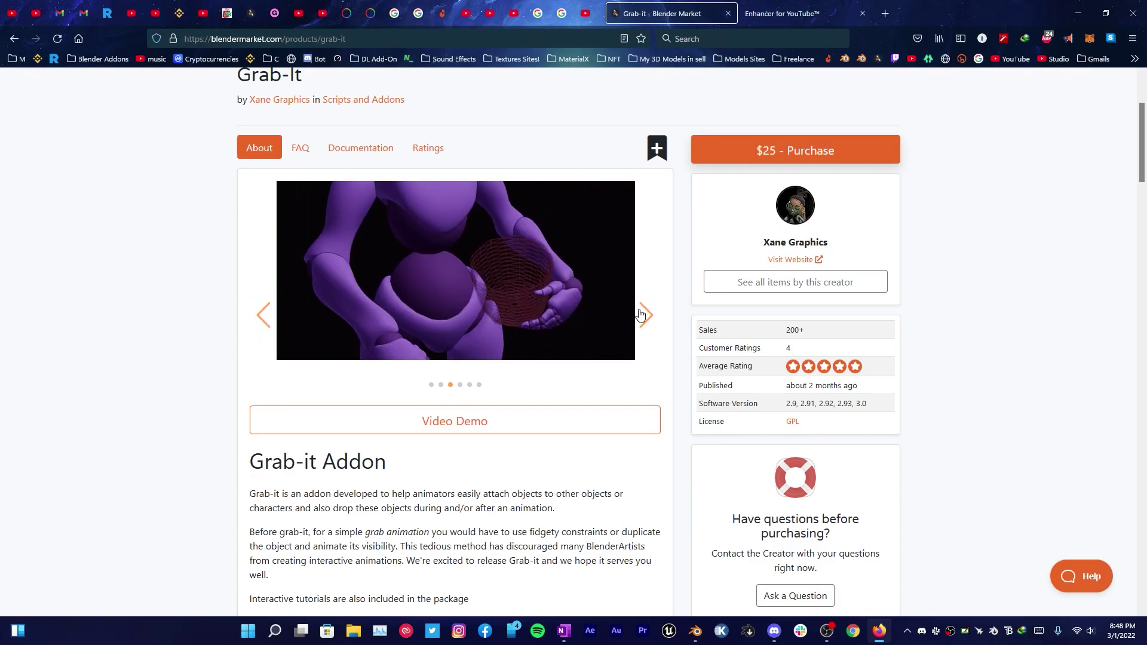
click(265, 315)
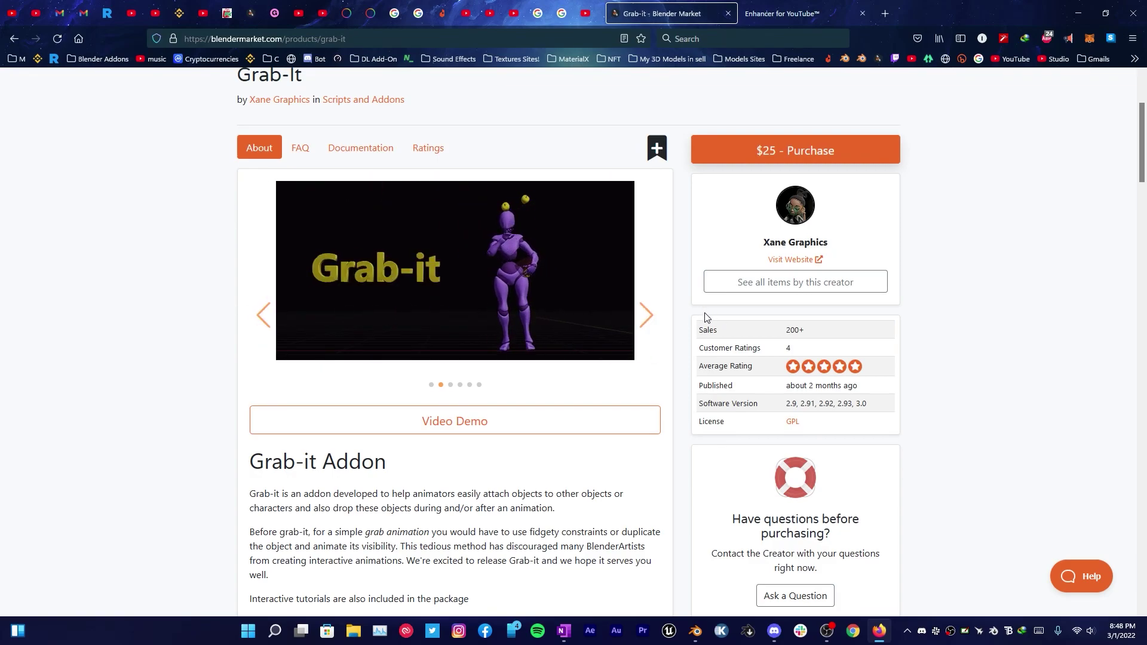
click(649, 321)
click(650, 322)
click(650, 322)
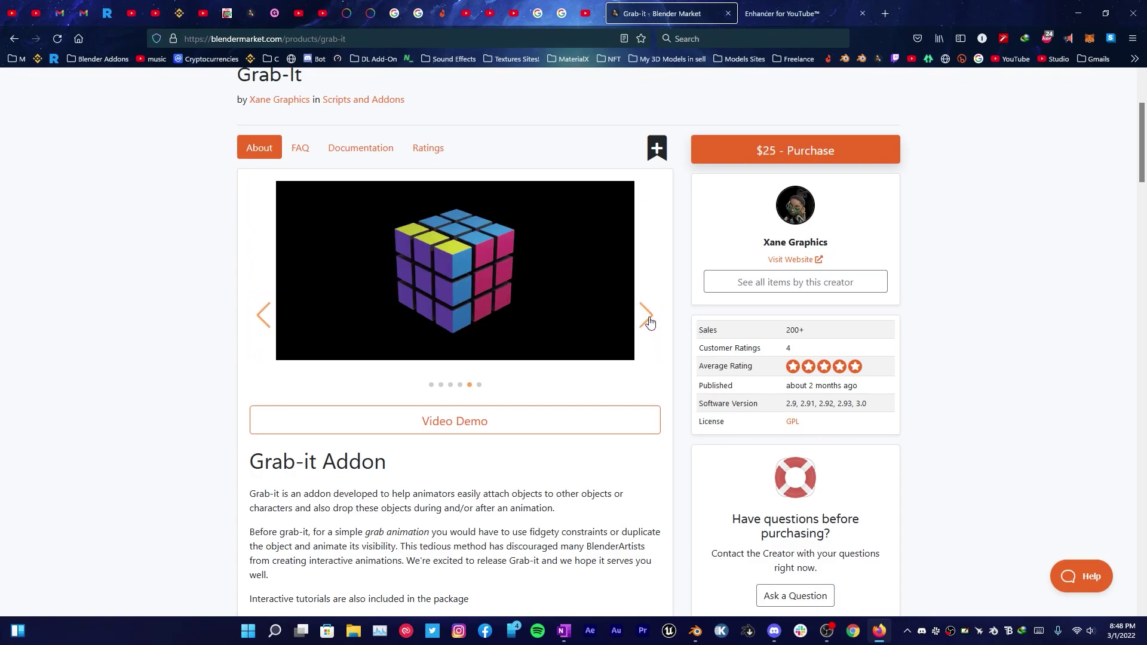
click(645, 318)
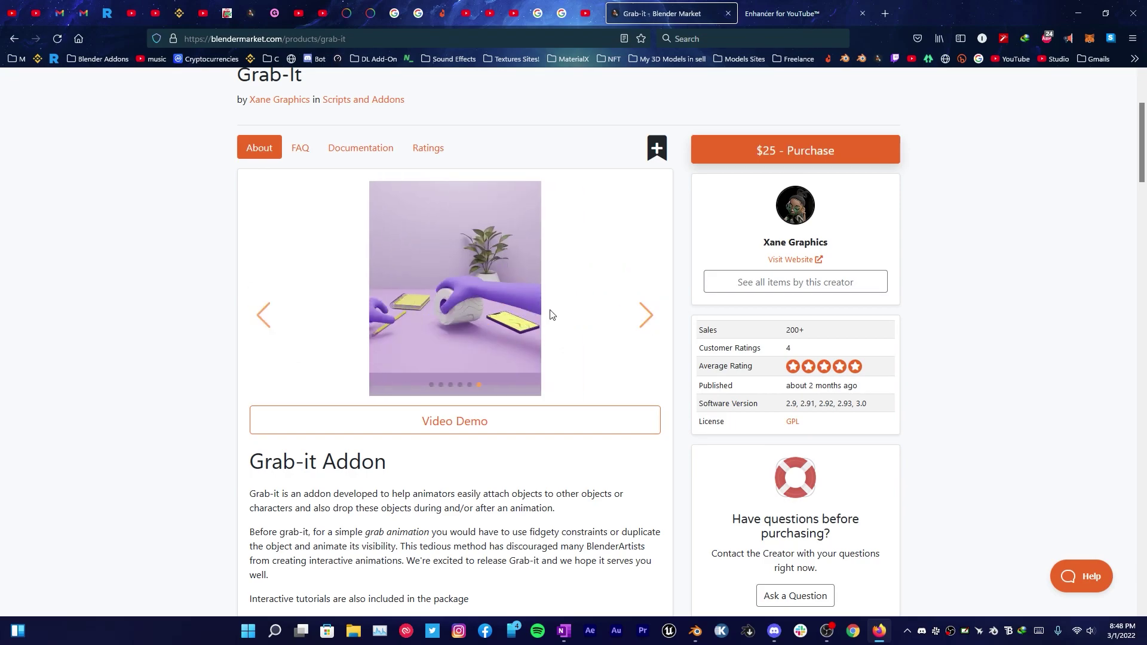
click(260, 317)
- Switch to Blender and open the Add-ons preferences, cancelling the Install file browser
key(alt+Tab)
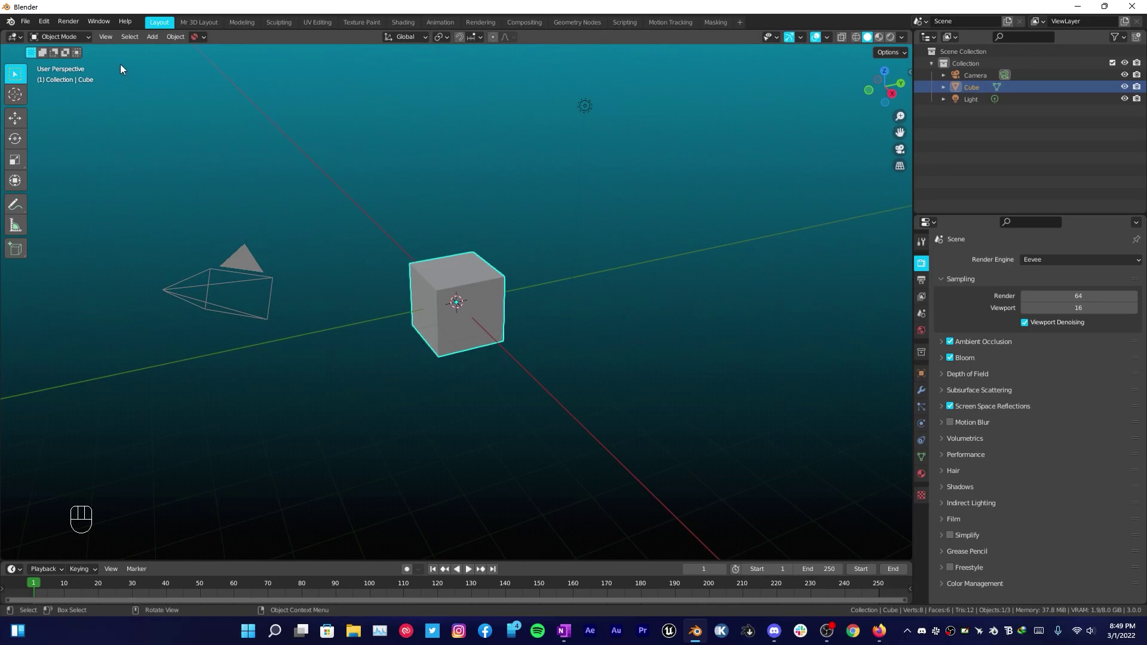
click(44, 21)
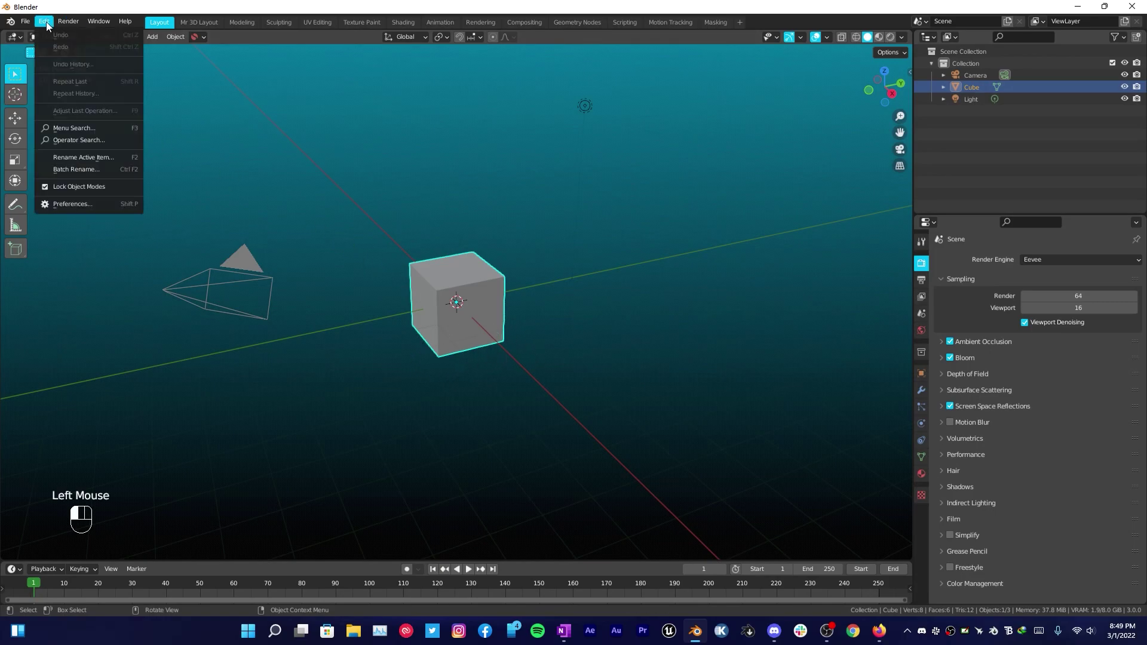
click(95, 202)
drag(259, 53, 294, 55)
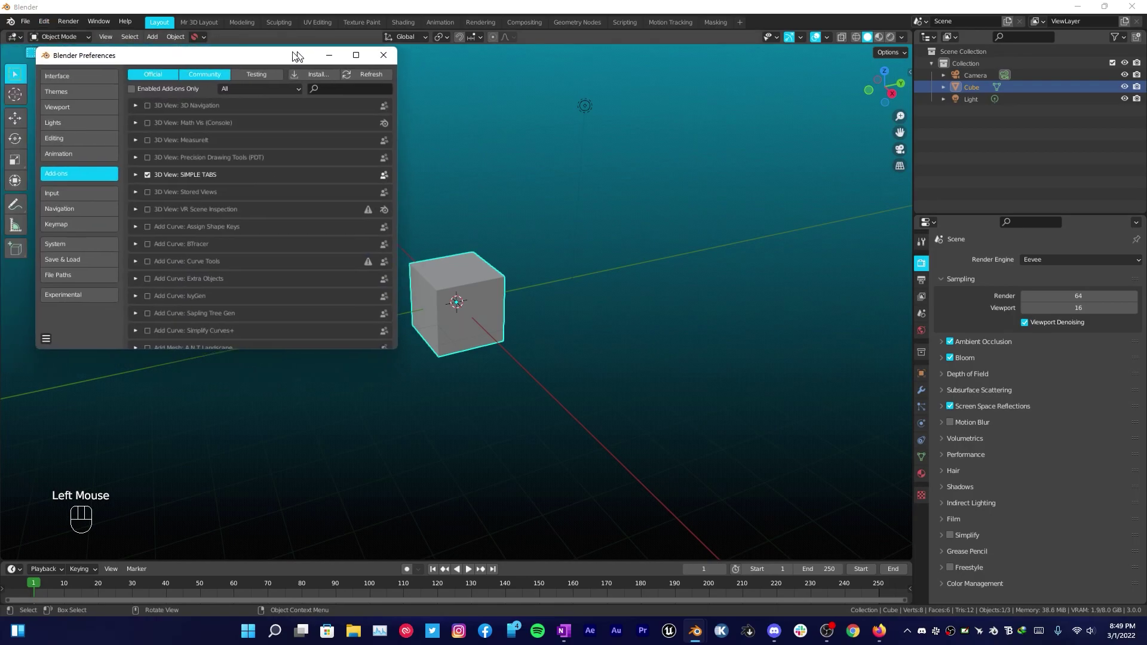
click(299, 72)
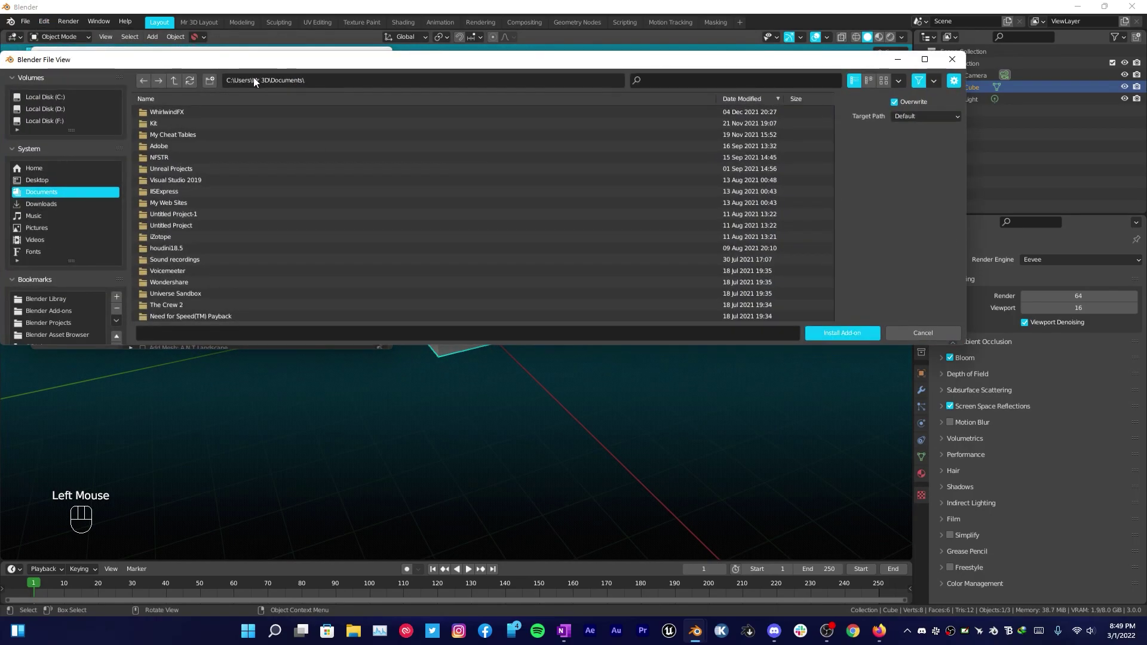
click(904, 333)
- Filter add-ons by 'grab' to show Grab-it, then save the preferences and close the window
click(424, 109)
text(grab)
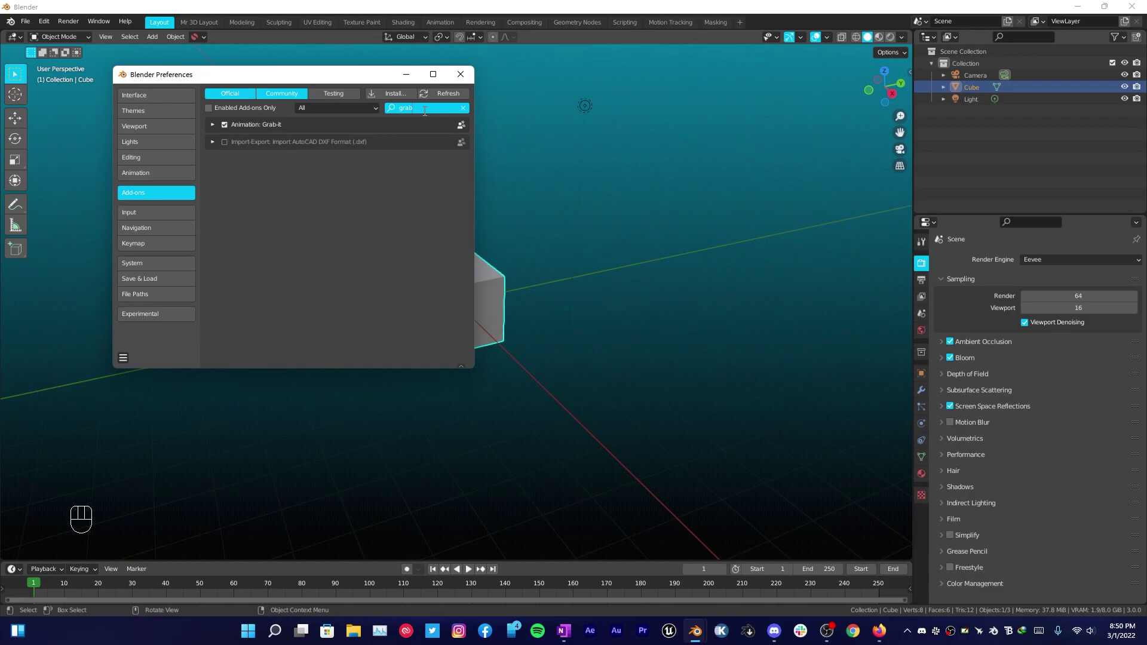
key(Return)
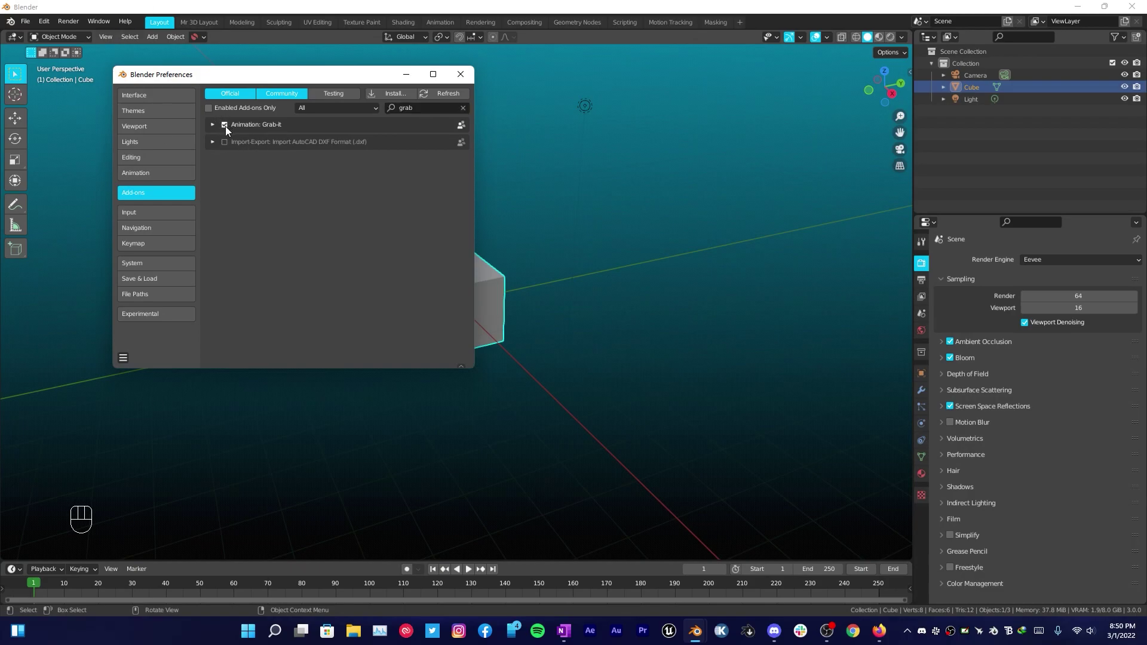
click(124, 357)
click(151, 325)
drag(459, 82, 458, 83)
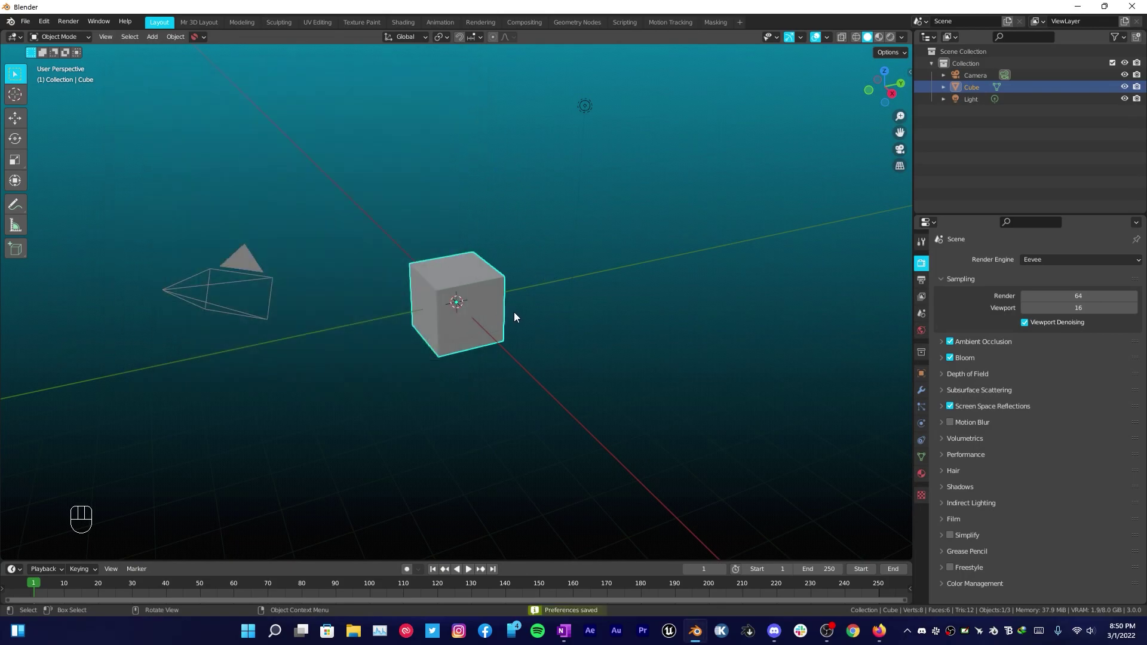
- Open Example-1.blend from the recent files list
click(27, 22)
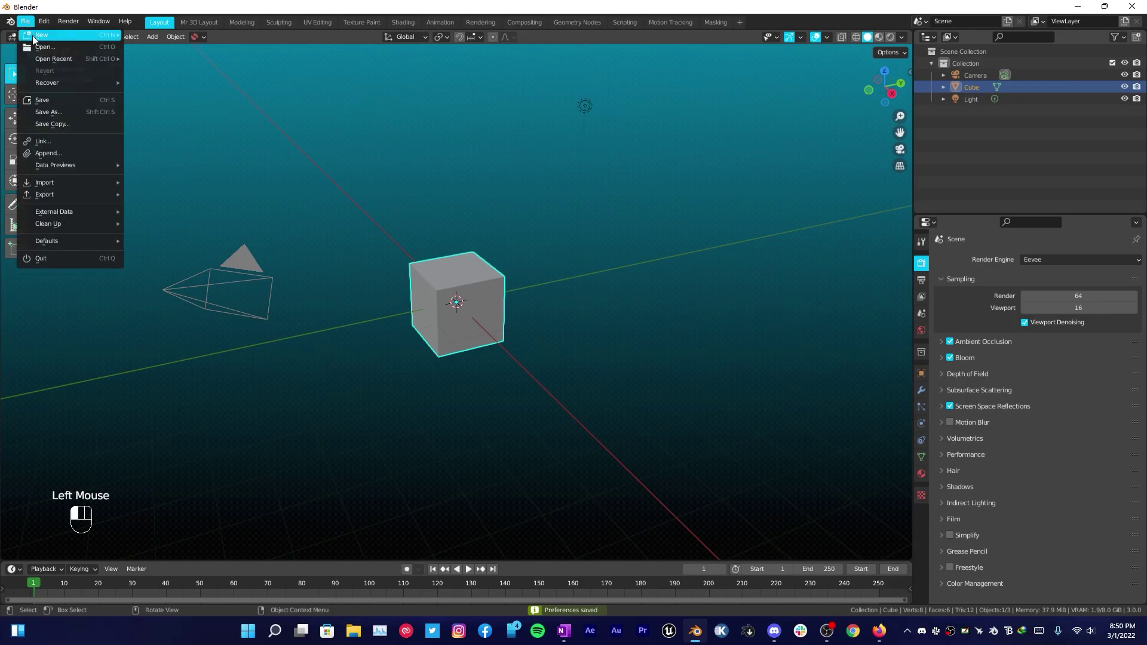
mouse_move(37, 55)
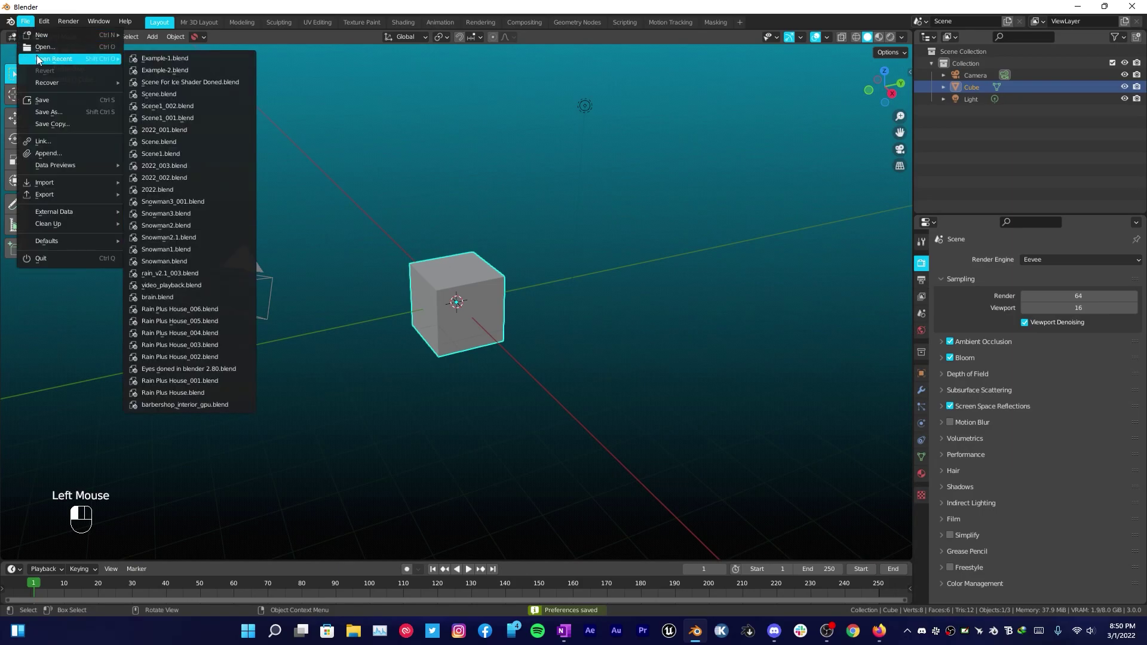
click(170, 58)
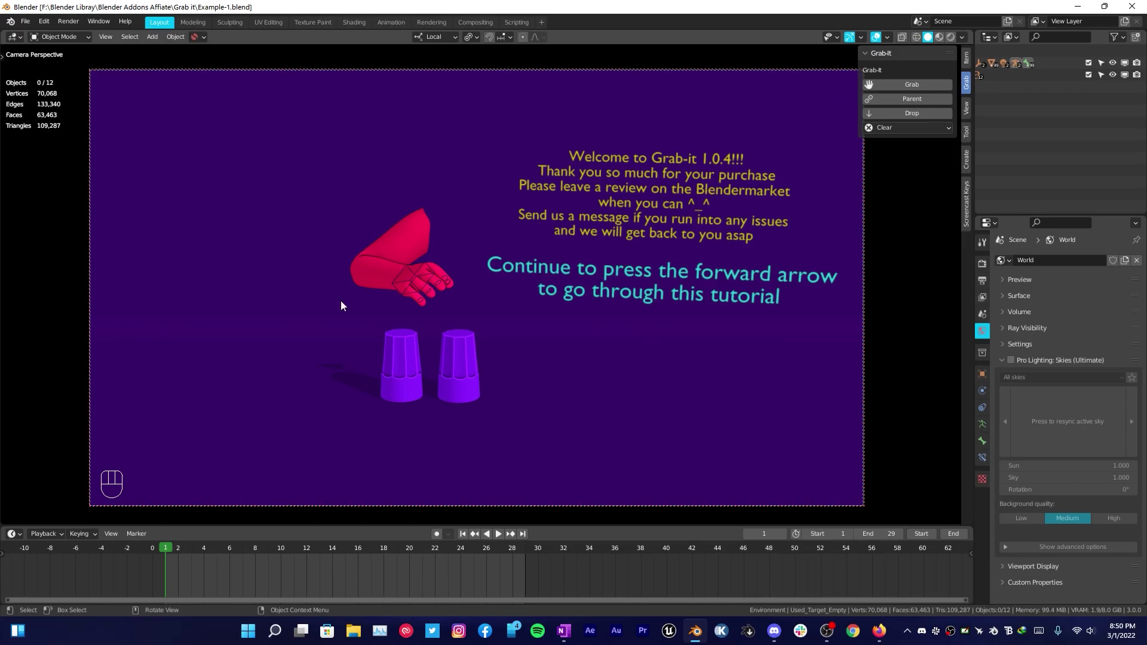
- Scrub the animation and review the Grab-it sidebar panel and its Clear options
mouse_move(170, 552)
mouse_down()
mouse_move(511, 557)
mouse_move(493, 546)
mouse_move(196, 537)
mouse_move(167, 550)
mouse_up()
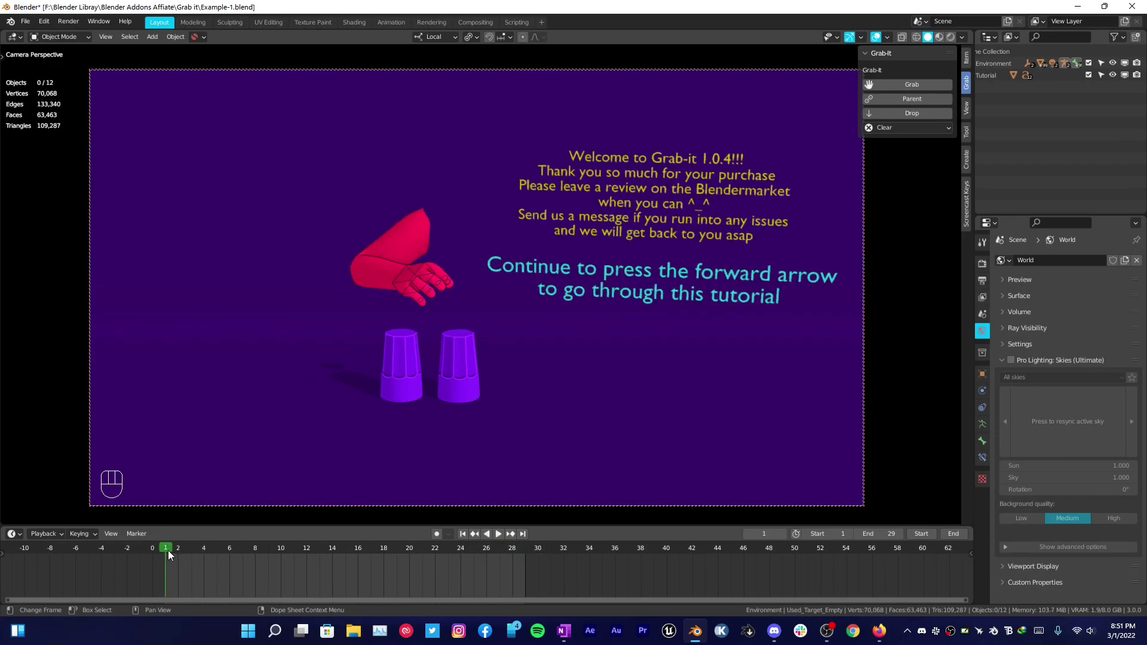
key(n)
key(n)
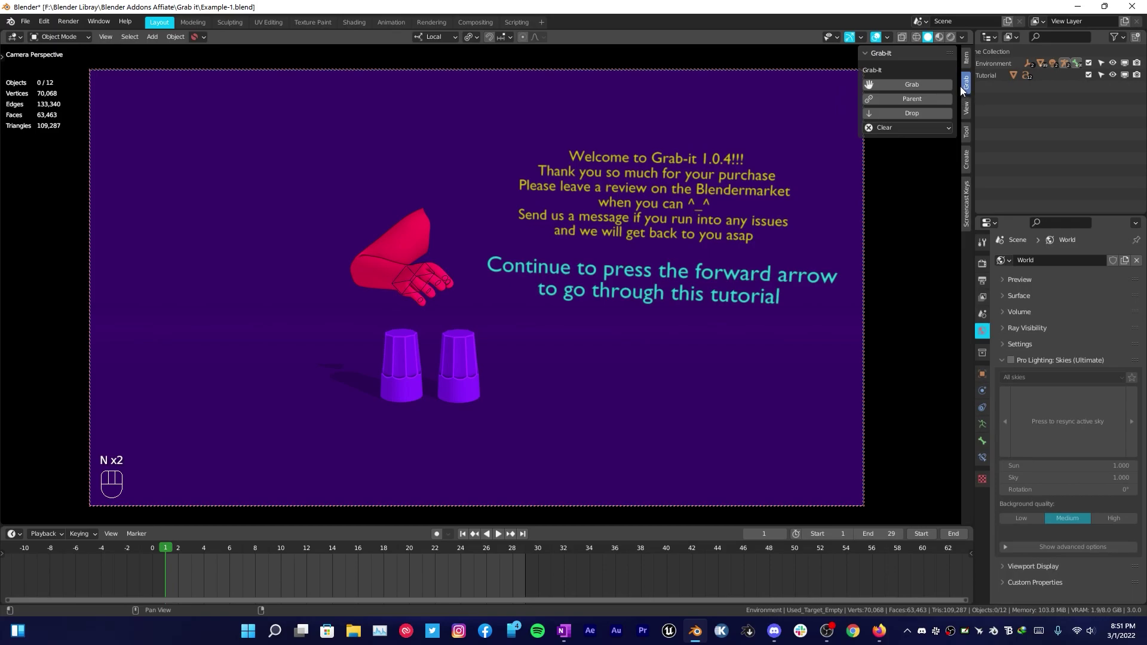
click(873, 54)
click(885, 56)
click(904, 128)
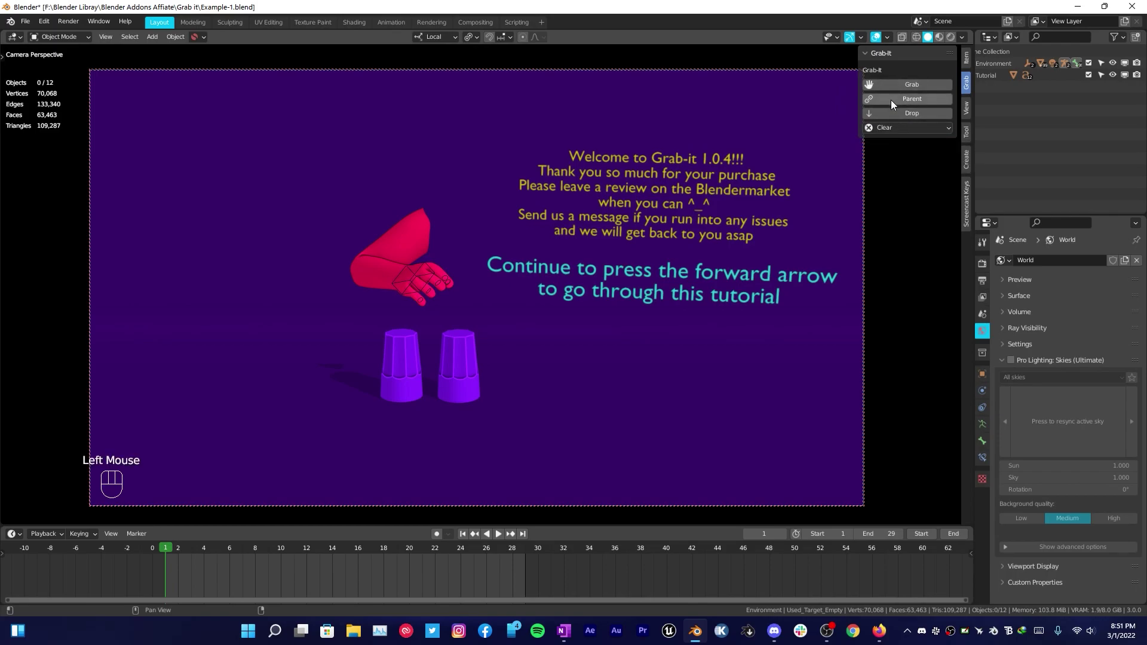
key(Right)
key(Right)
key(Right)
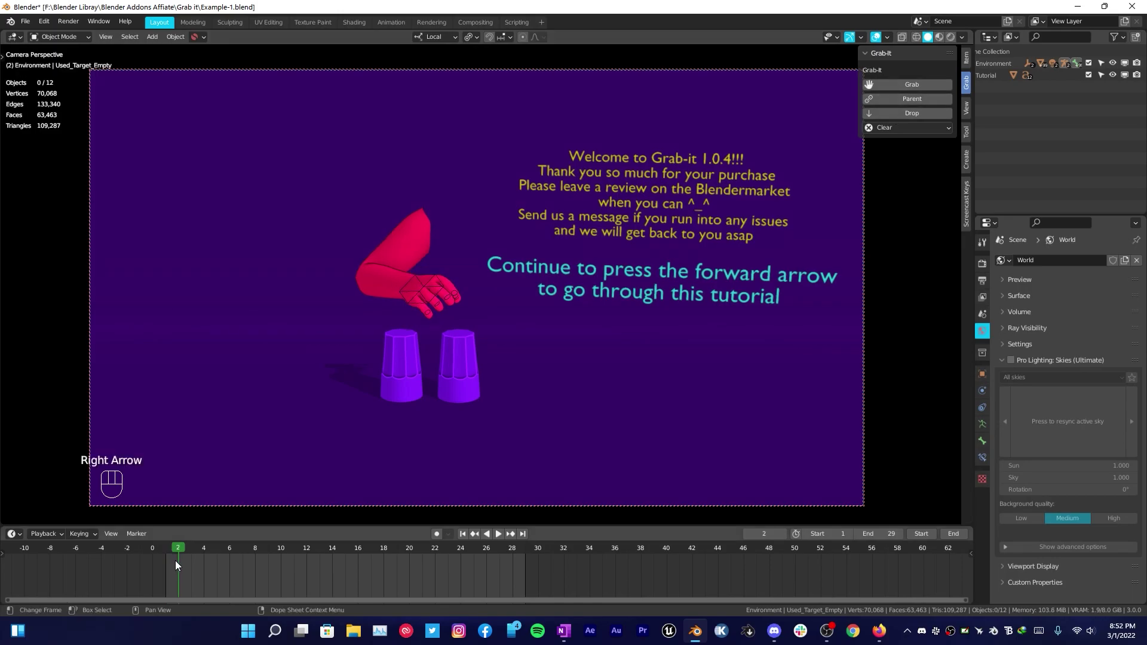
- Go to frame 5, select the arm and switch it into Pose Mode
key(Right)
scroll(448, 353, up, 3)
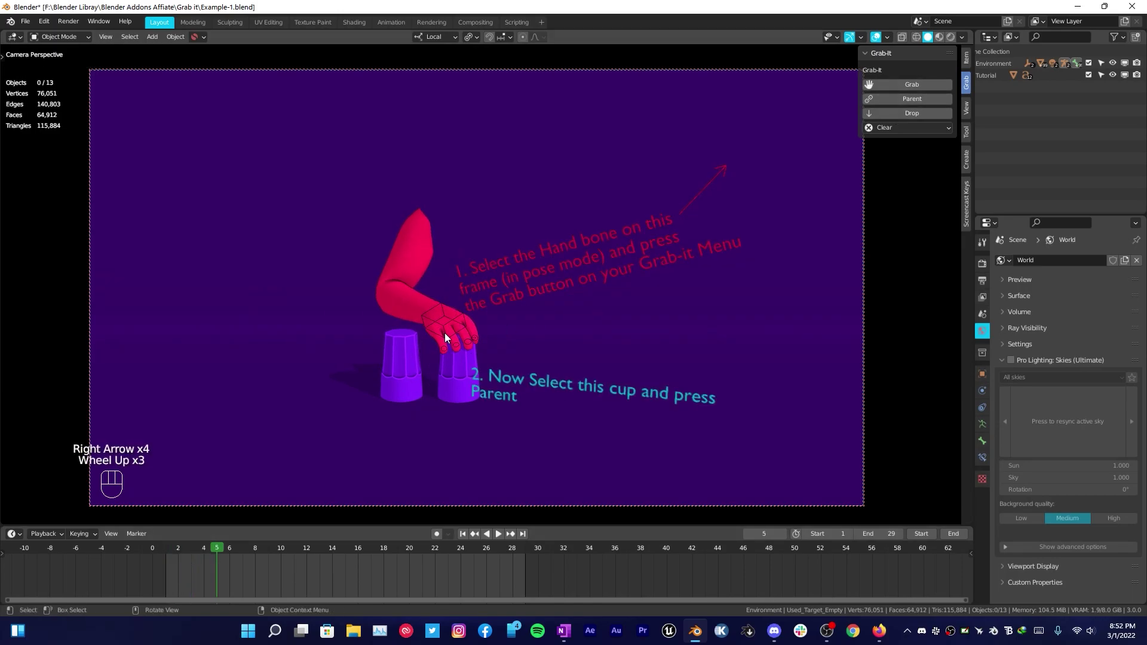
click(440, 323)
click(468, 376)
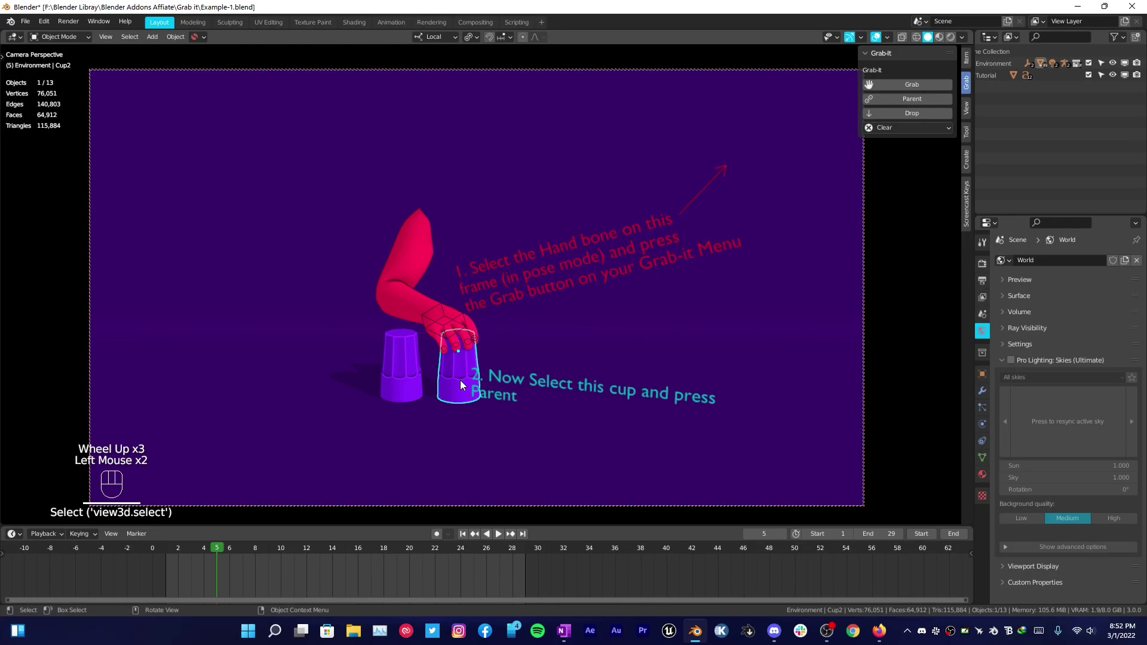
drag(438, 320, 442, 326)
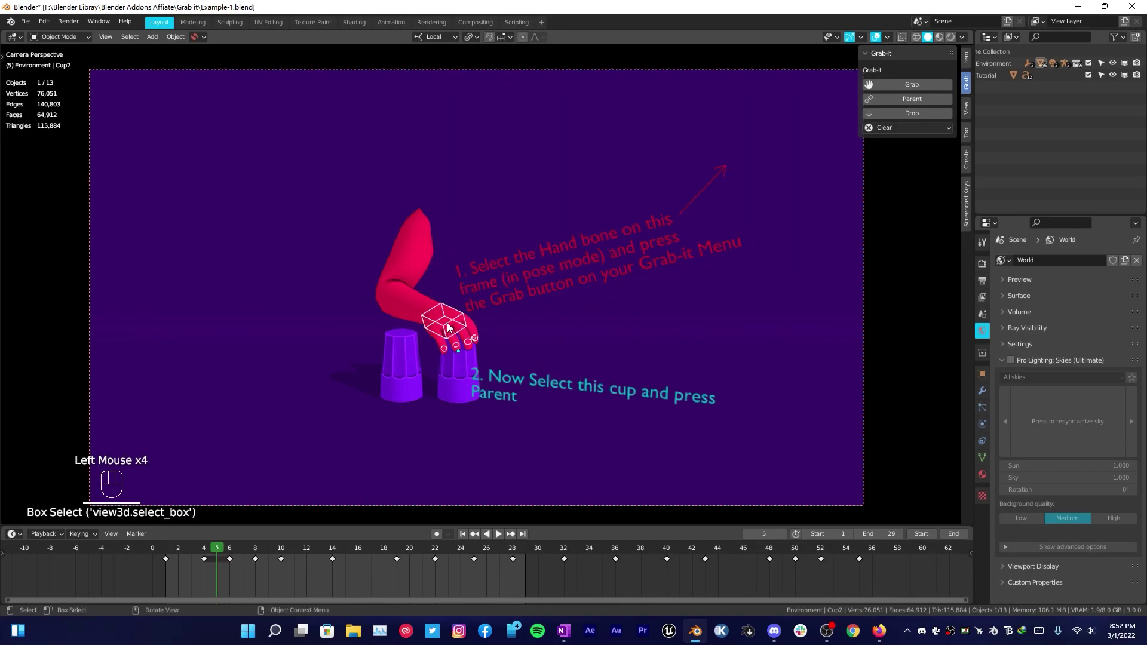
click(55, 37)
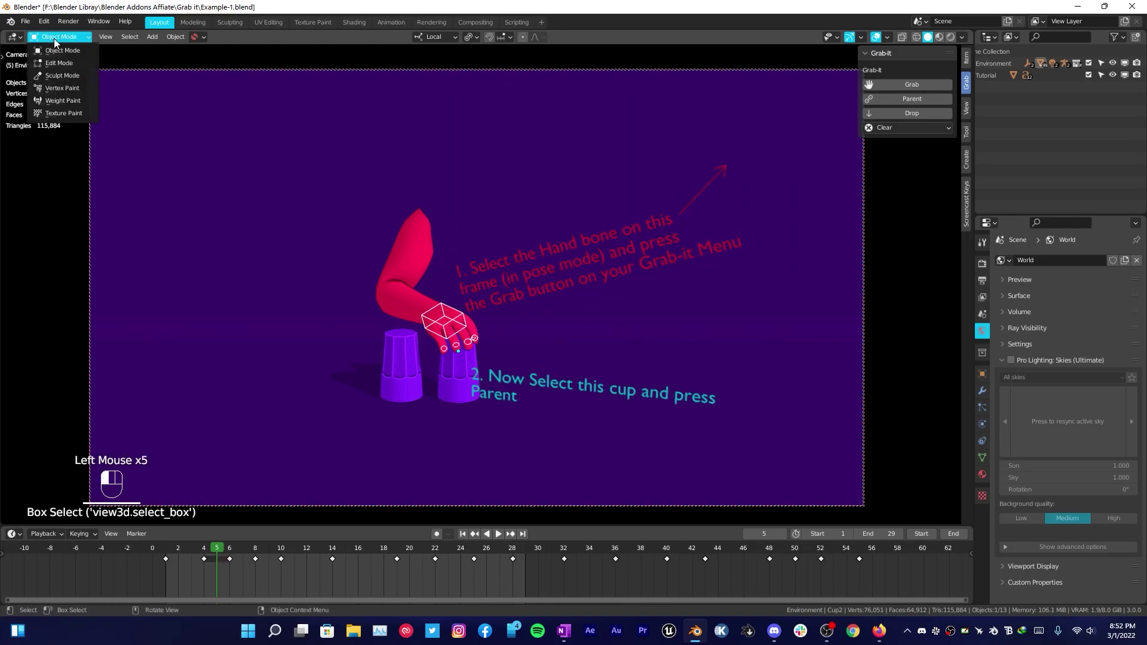
click(433, 310)
click(55, 37)
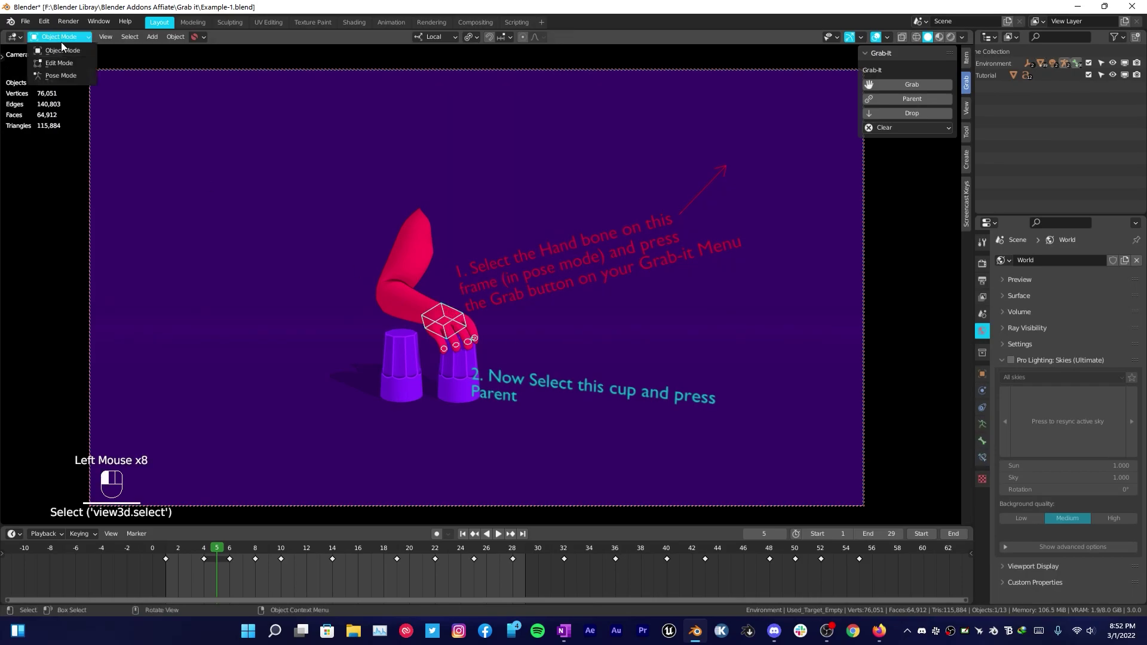
click(57, 77)
click(452, 315)
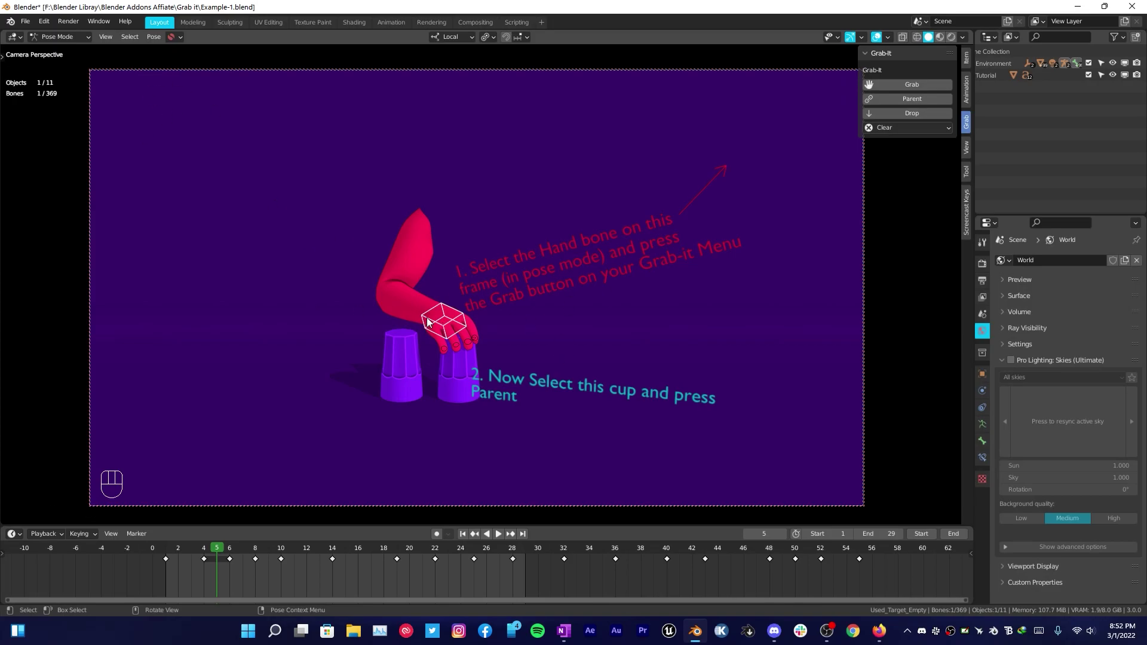
- Select only the hand bone, then return the arm rig to Object Mode
click(435, 327)
click(442, 346)
drag(442, 345, 431, 336)
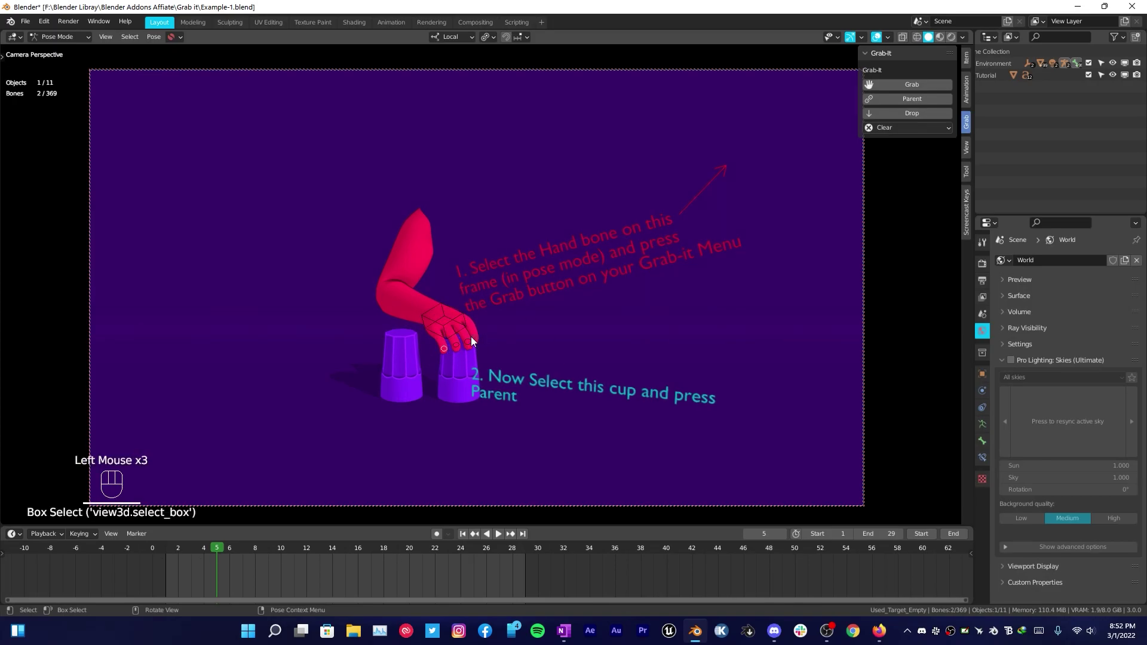
click(442, 326)
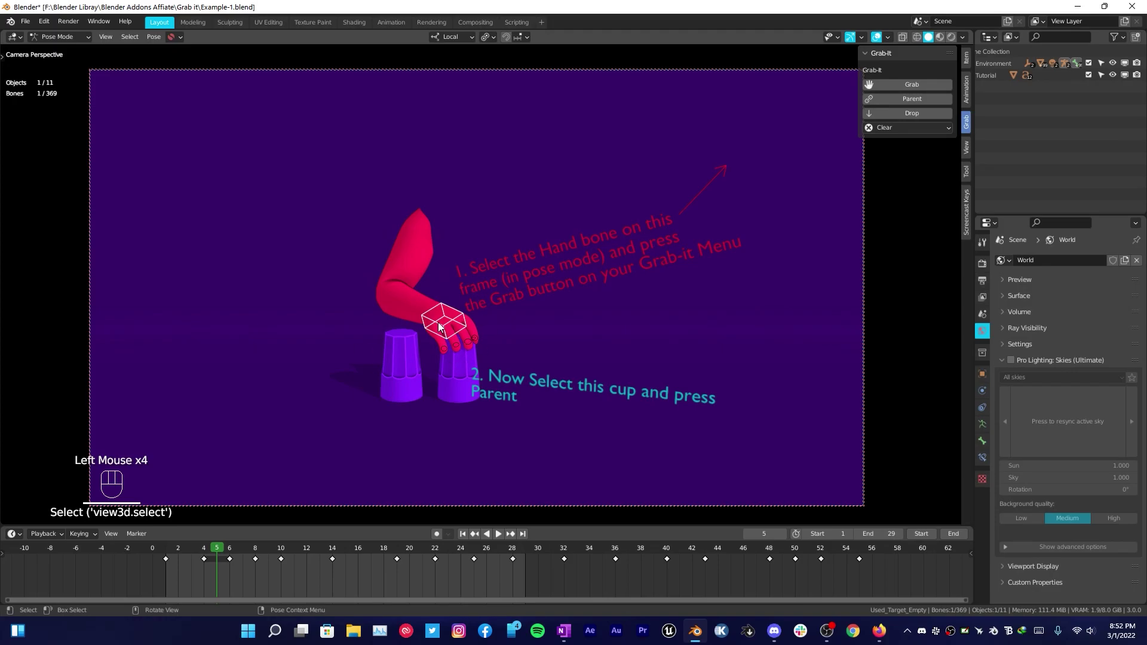
click(57, 38)
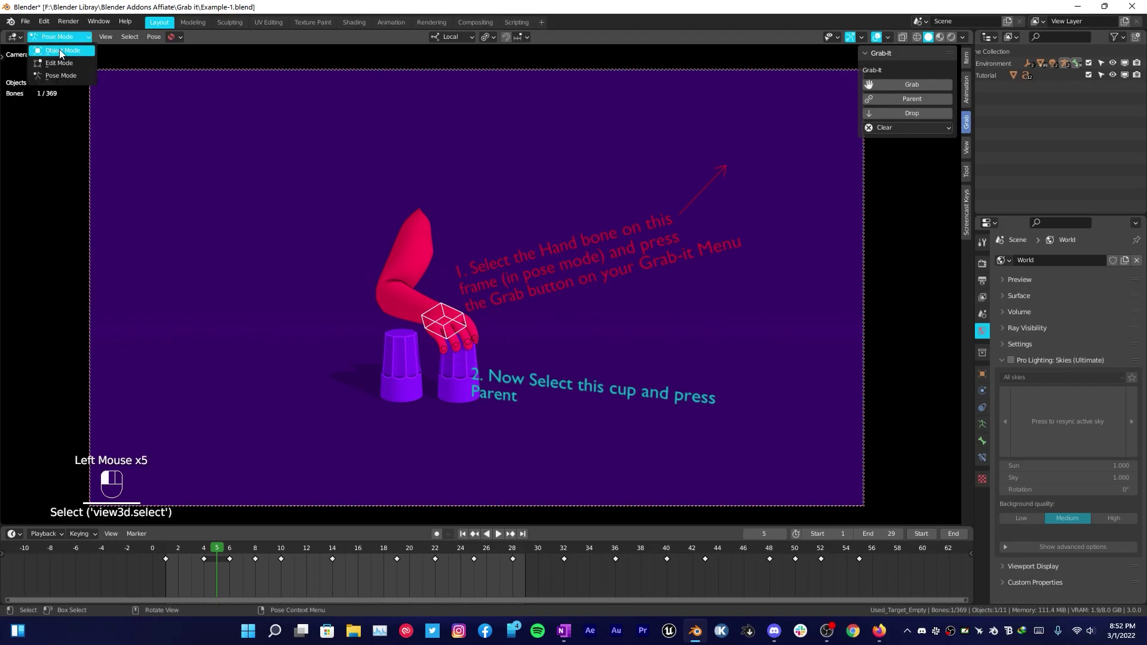
click(59, 49)
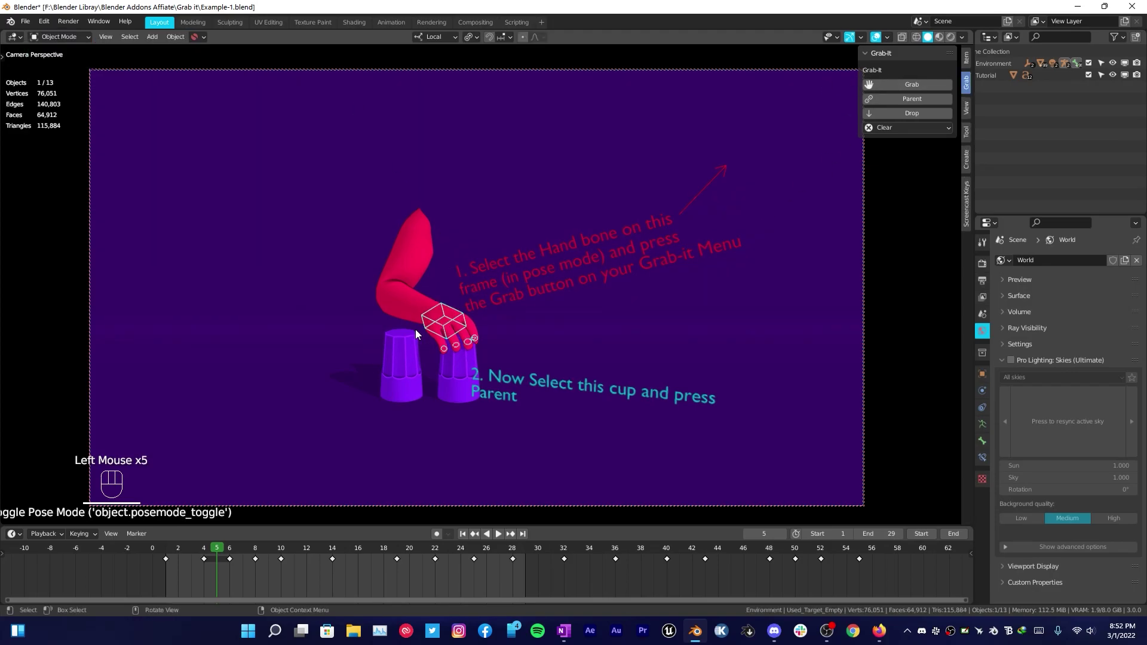
- At frame 5, Grab with the hand, parent Cup2 to it, and step to frame 10
click(884, 87)
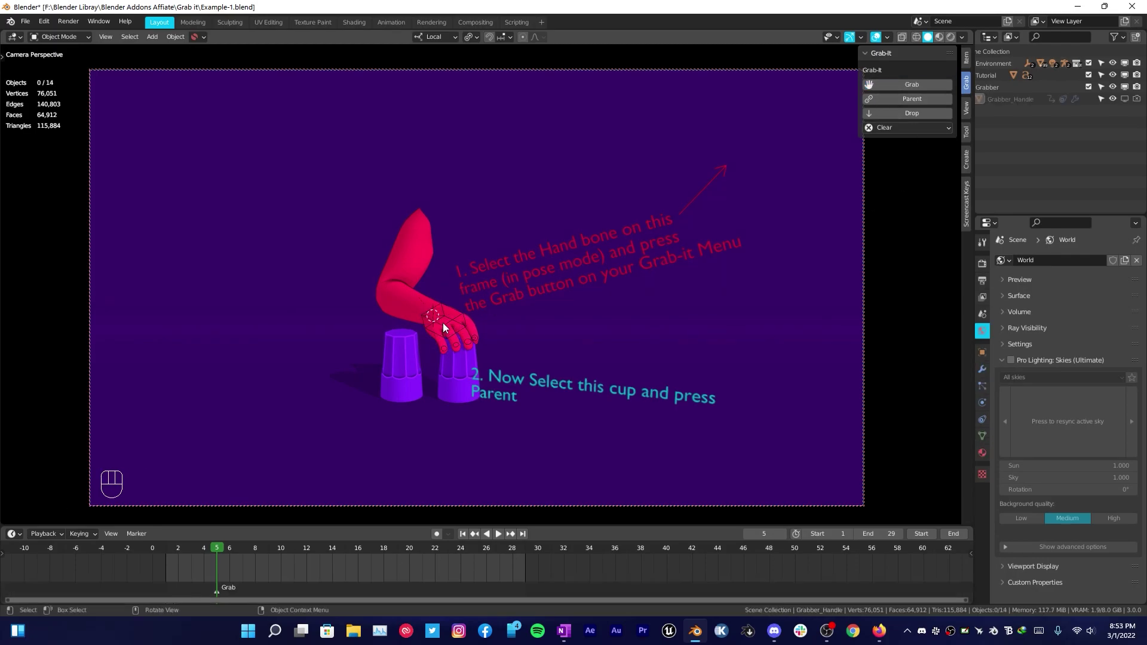
click(457, 374)
click(872, 98)
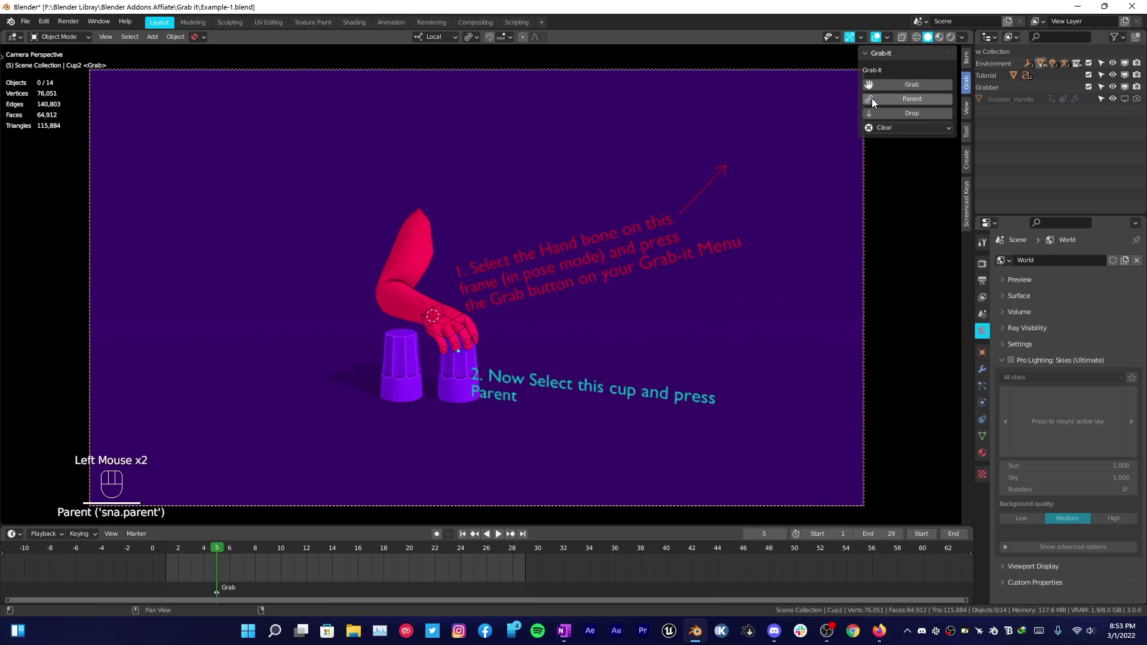
key(Right)
key(Right)
key(Right)
key(Right)
key(Right)
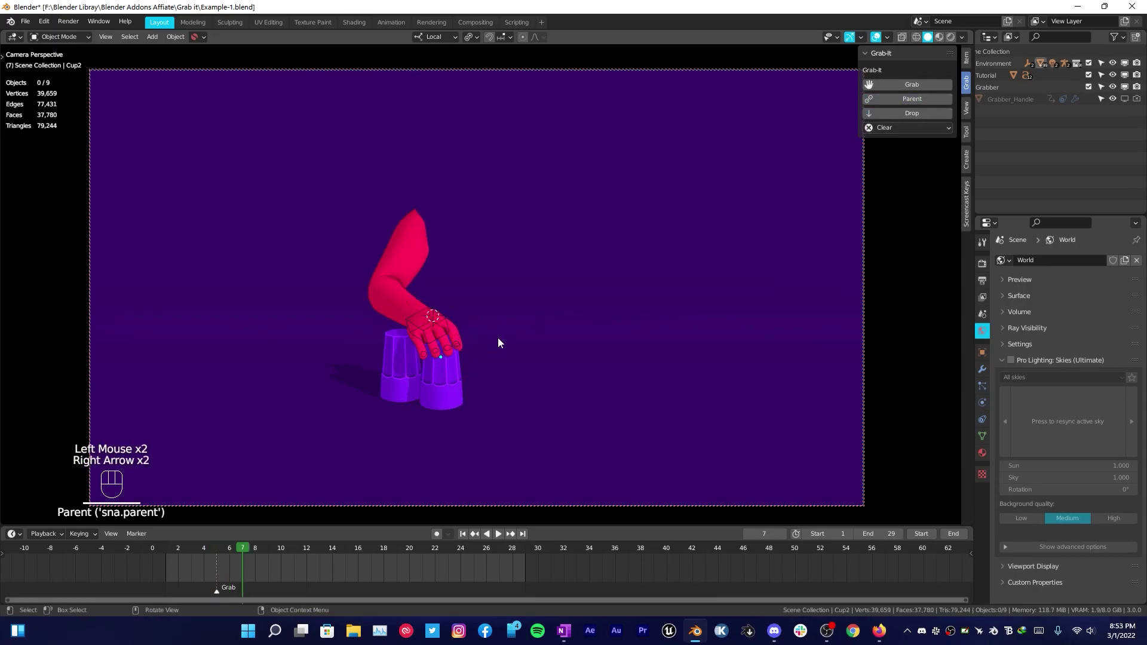
key(Left)
key(Left)
key(Left)
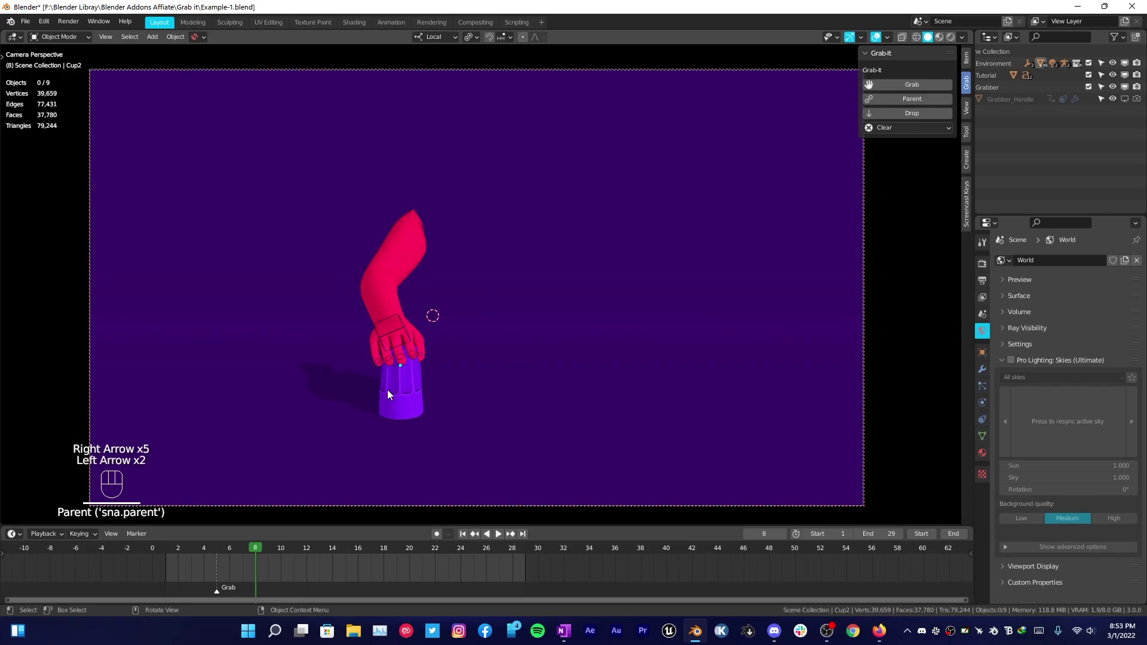
key(Right)
key(Right)
key(Right)
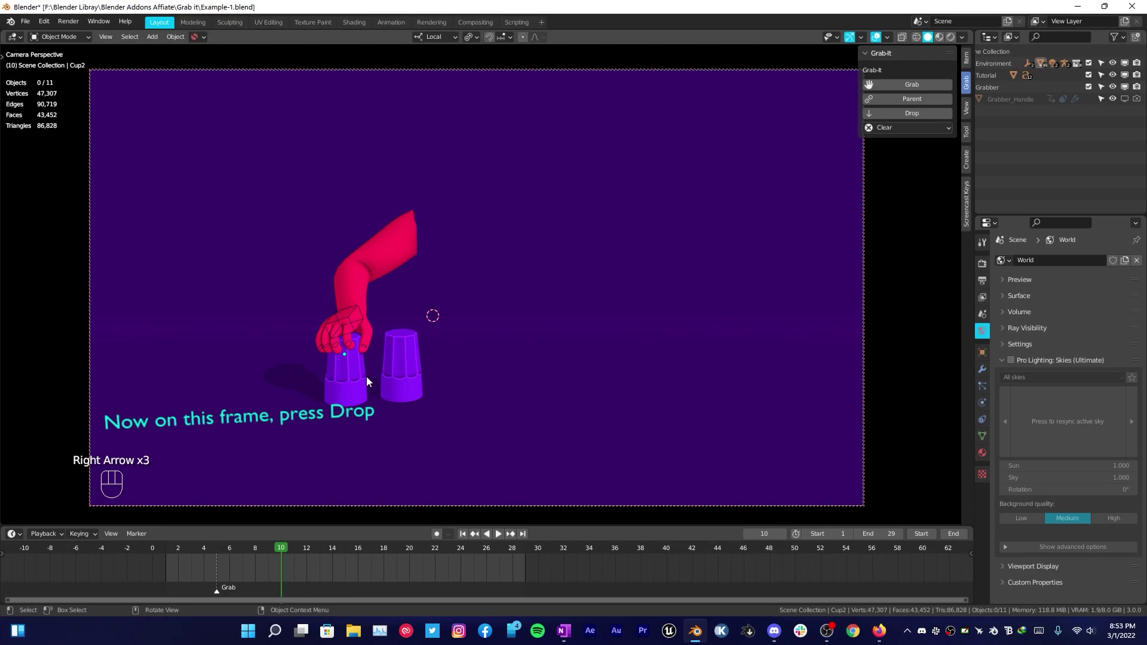
- Drop the cup at frame 10 and move the timeline to frame 19
click(890, 112)
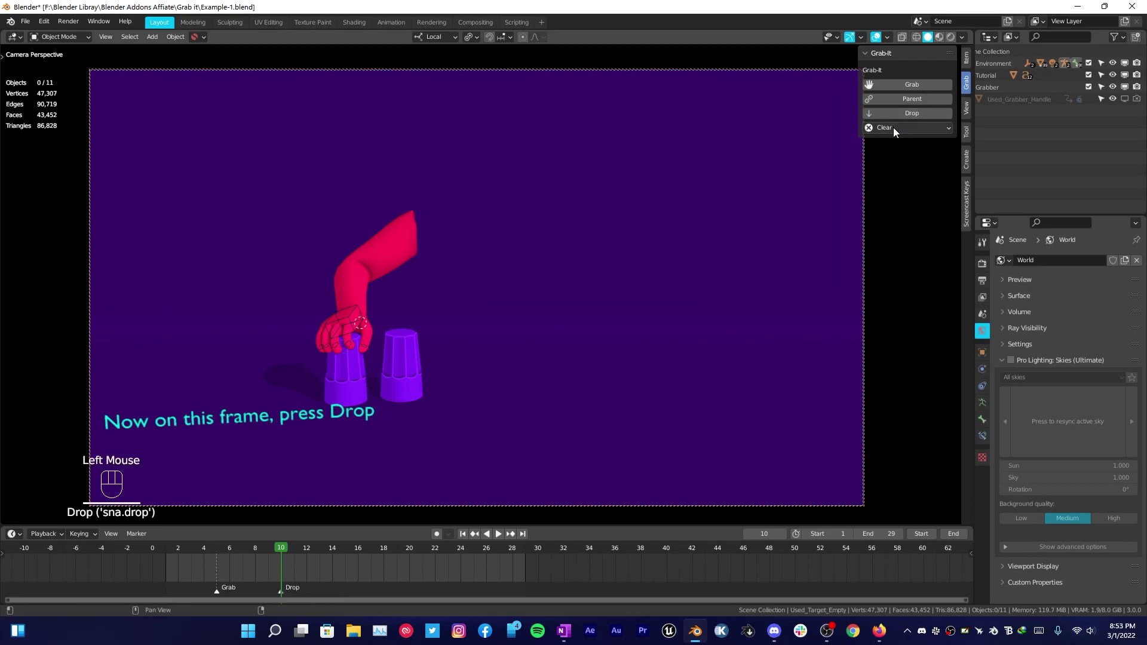
key(Right)
key(Right)
key(Right)
key(Right)
key(Right)
key(Right)
key(Right)
key(Right)
key(Right)
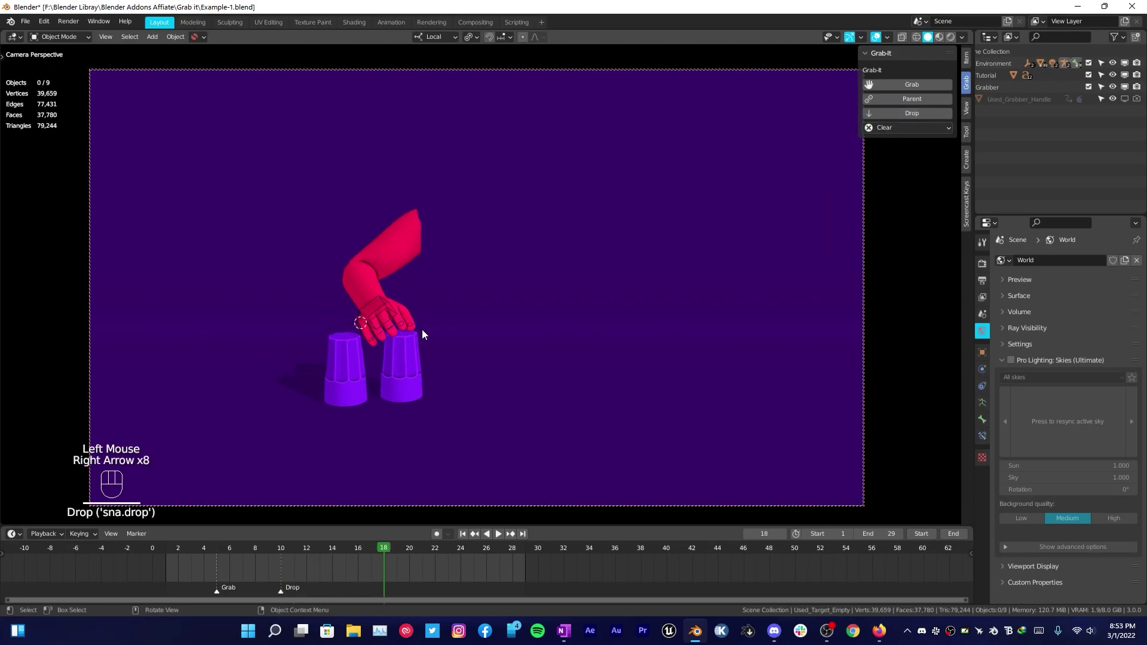
key(Left)
key(Left)
key(Left)
key(Left)
key(Left)
key(Left)
key(Left)
key(Left)
key(Left)
key(Left)
key(space)
key(space)
key(Left)
key(Left)
key(Left)
key(Left)
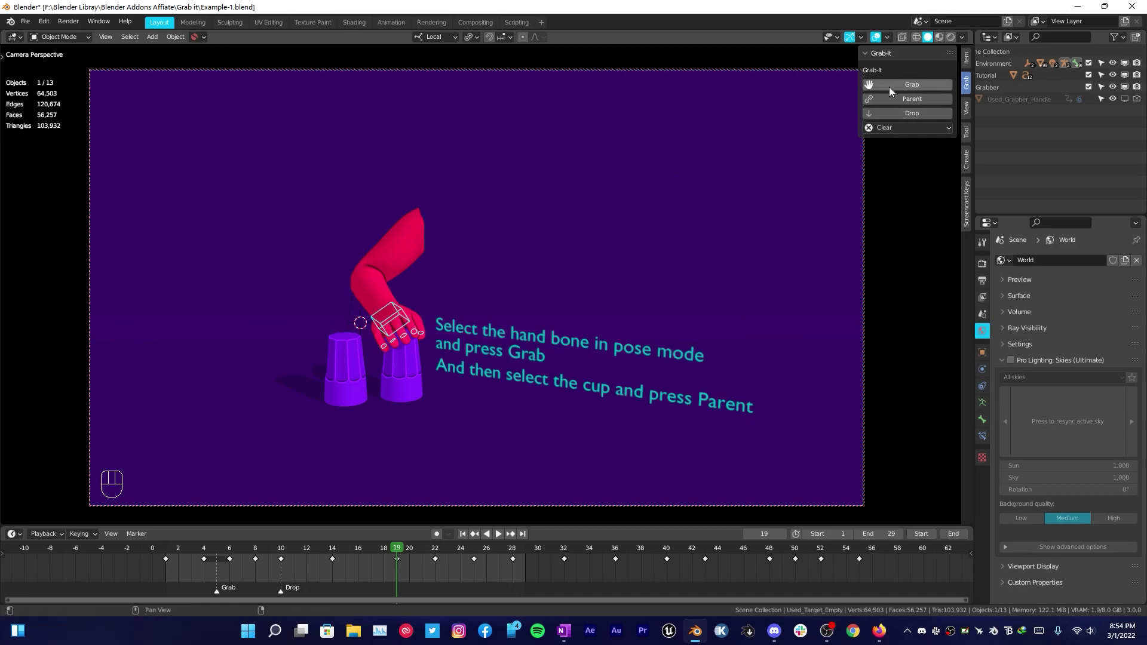
- At frame 19, Grab again, parent the right-hand cup, and step to frame 25
click(890, 85)
click(400, 370)
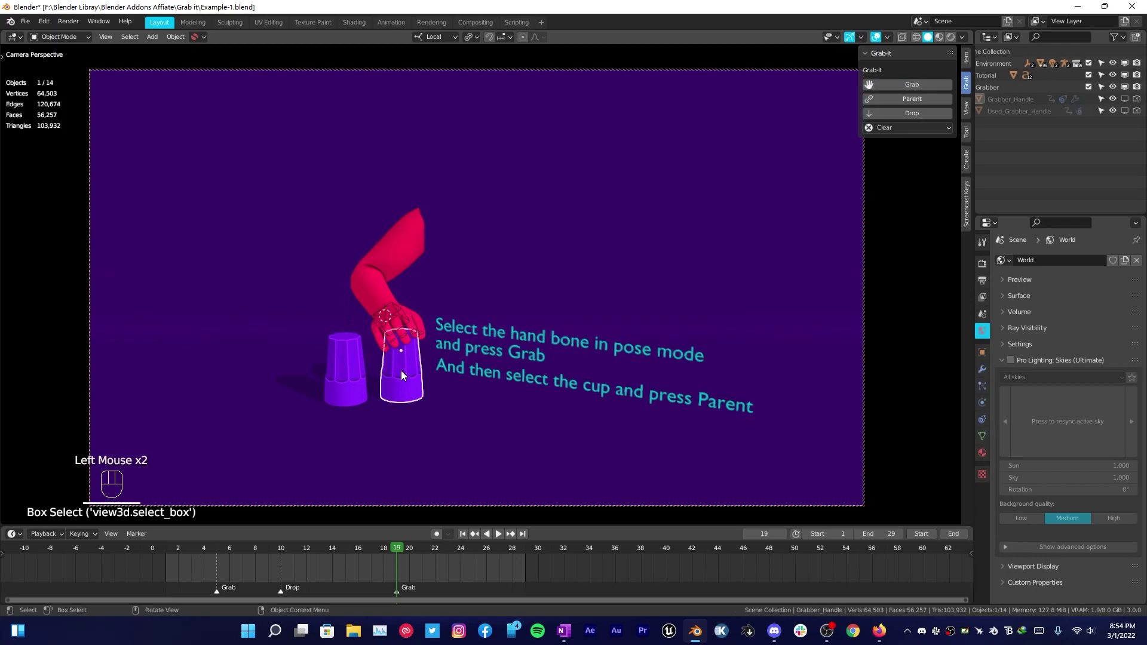
click(889, 99)
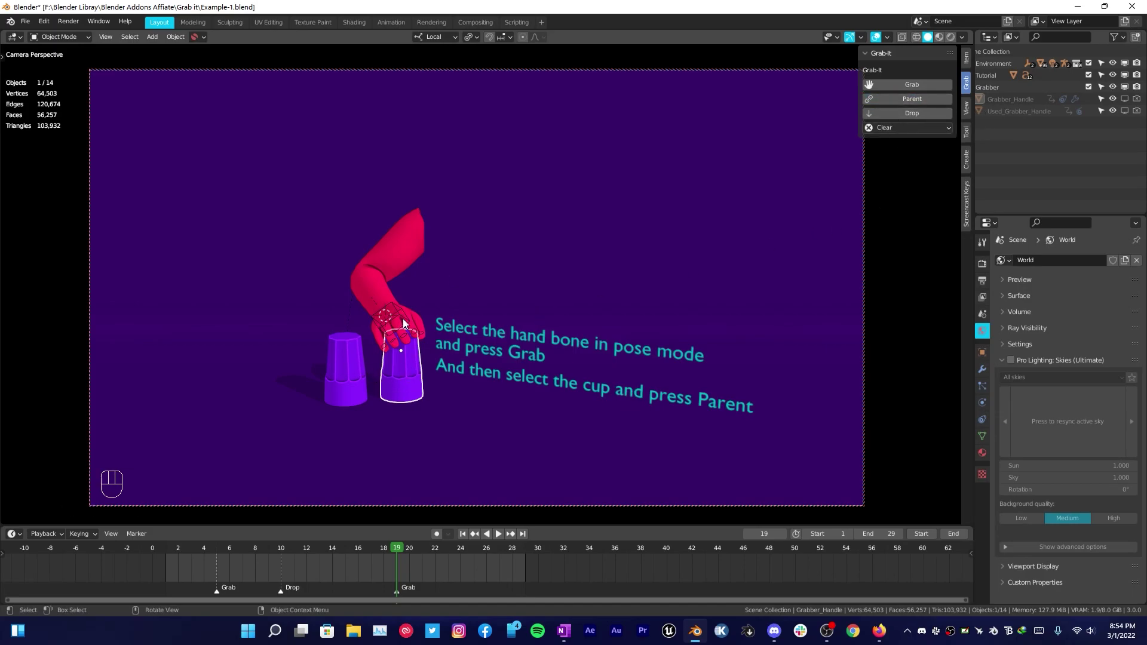
key(Right)
key(Right)
key(Right)
key(Right)
key(Right)
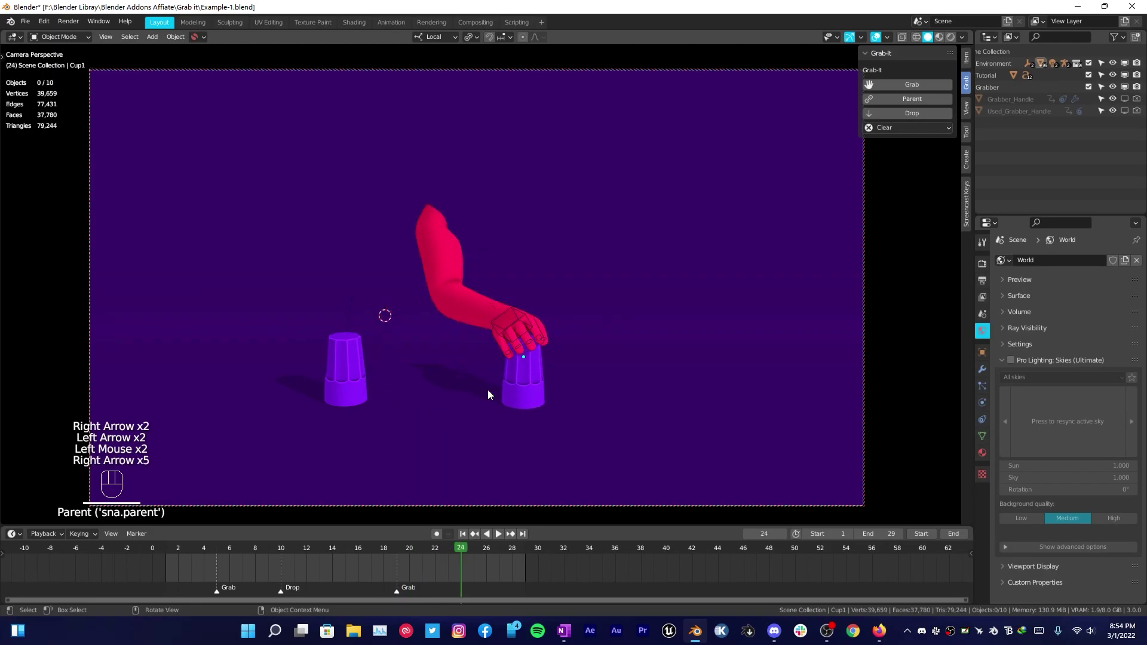
key(Right)
key(Left)
key(Left)
key(Left)
key(Left)
key(Right)
key(Right)
key(Left)
key(Left)
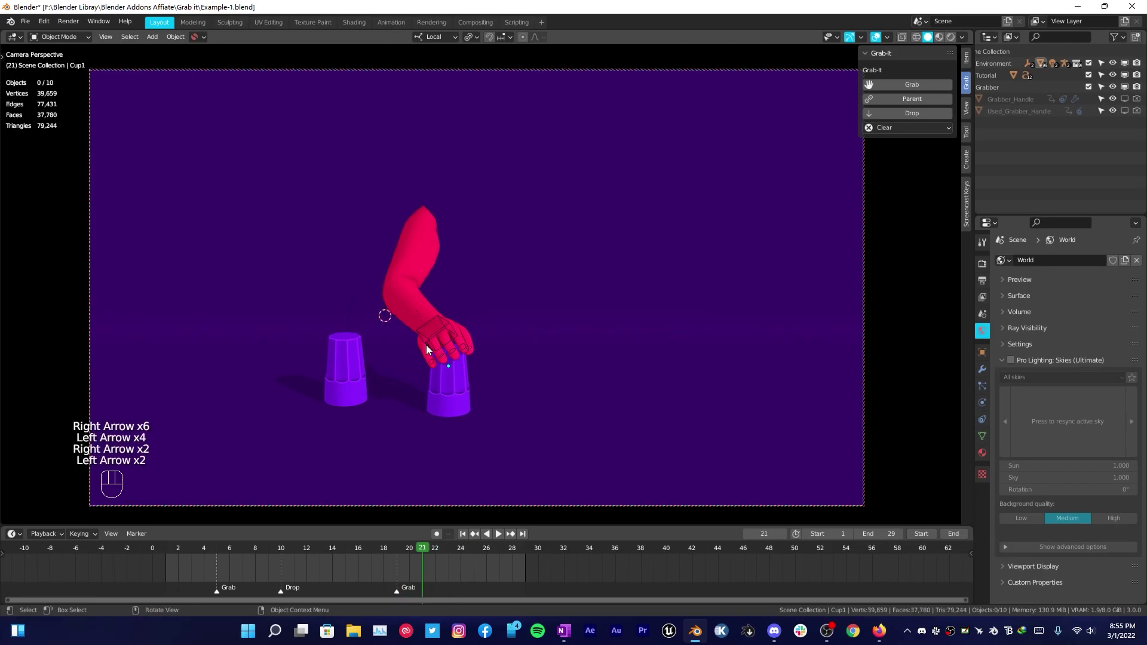
key(Right)
key(Right)
key(Right)
key(Right)
key(Left)
key(Right)
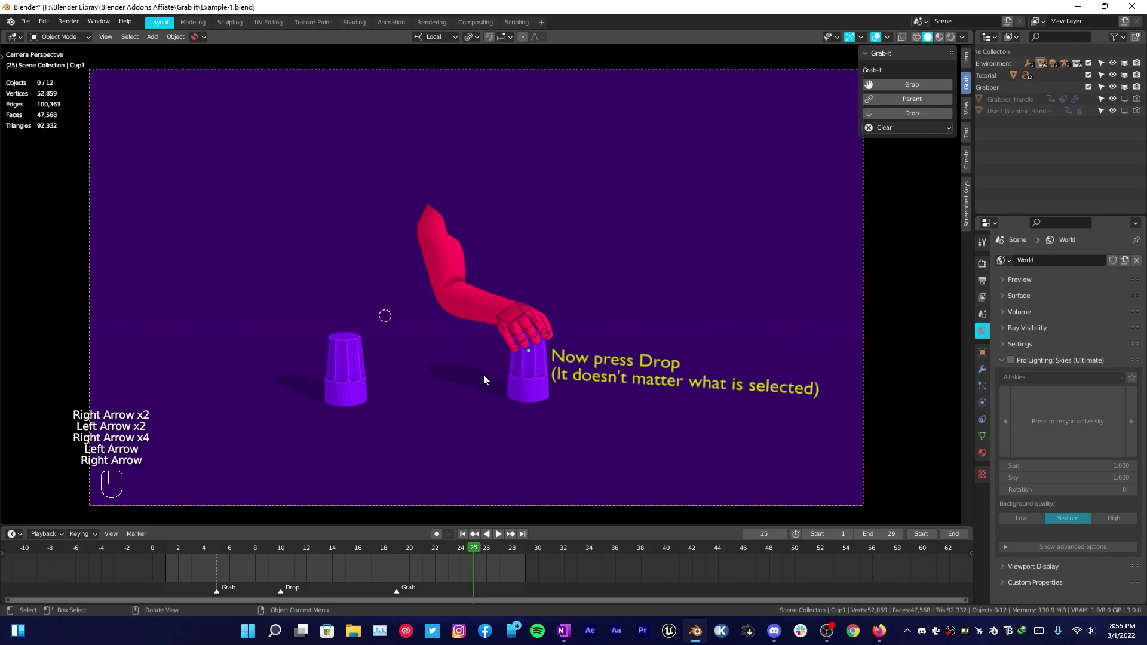
- Select the hand's target empty, Drop the cup at frame 25, and play the animation
click(529, 367)
click(571, 312)
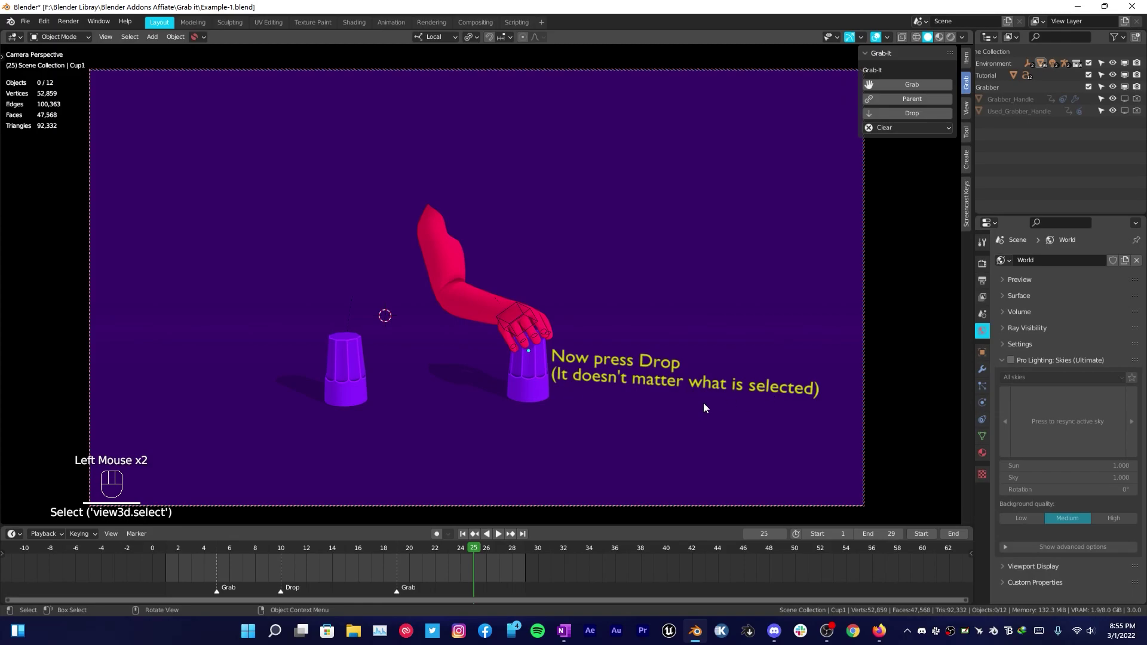
click(495, 321)
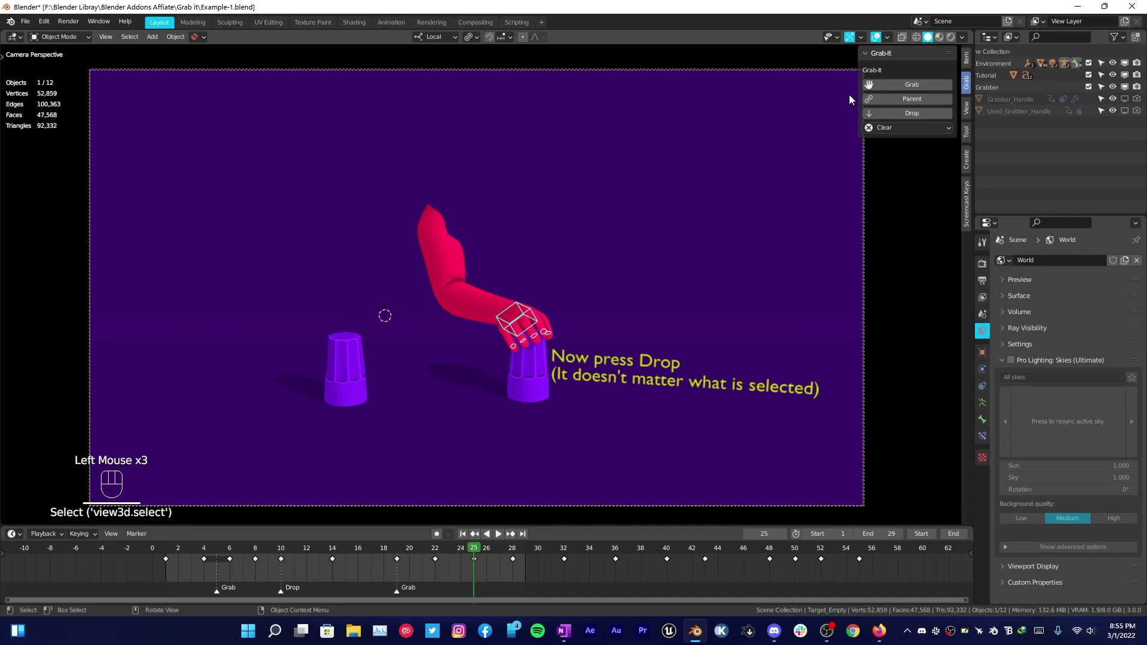
click(884, 112)
key(space)
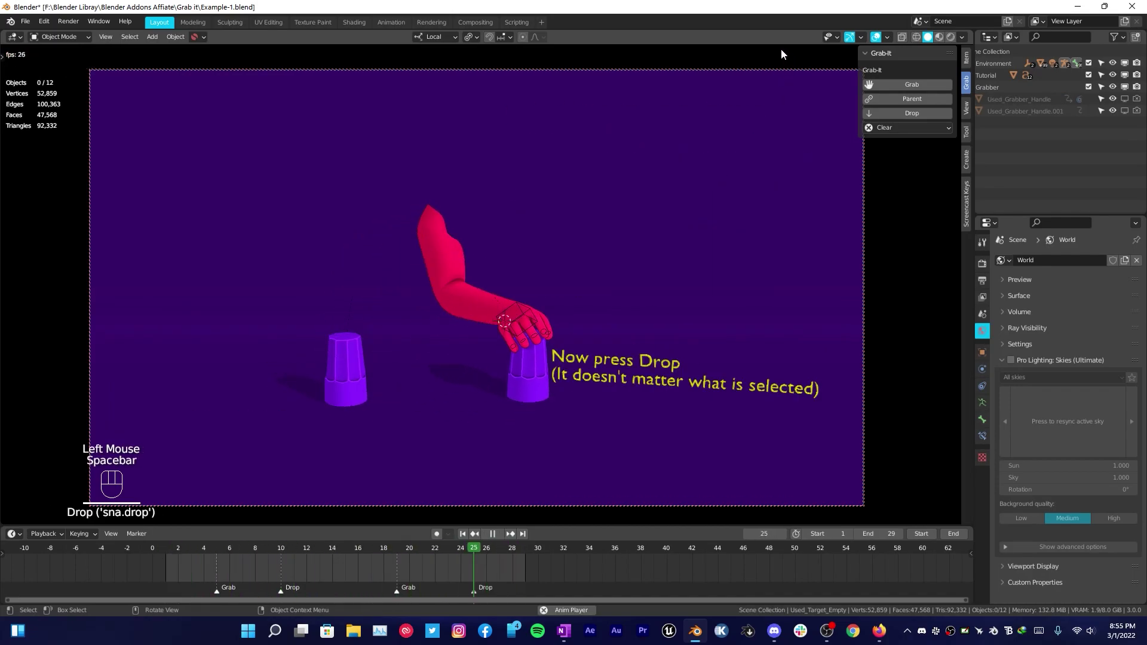
- Stop playback and open Example-2.blend, discarding changes to the cup scene
key(Escape)
click(25, 22)
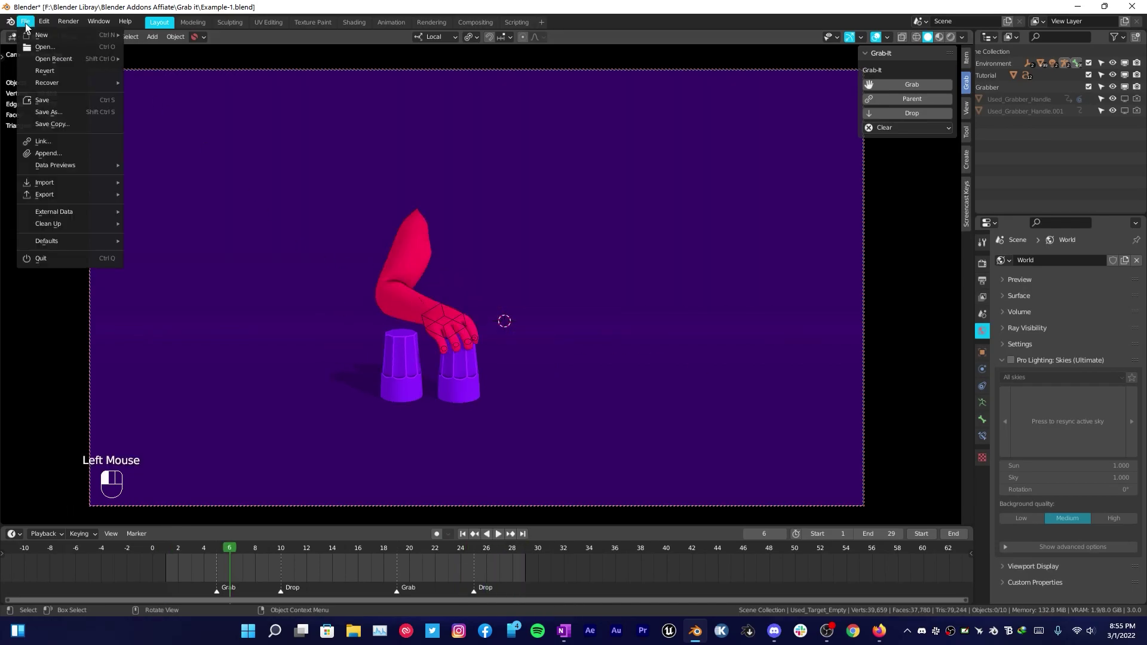
mouse_move(28, 60)
click(159, 69)
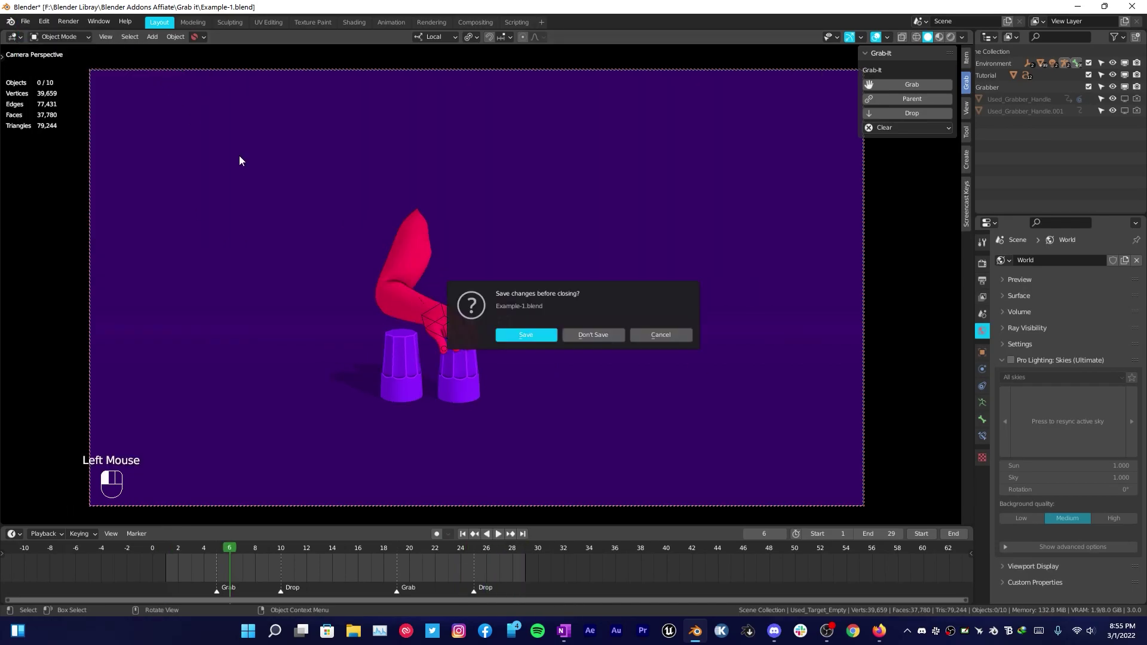
click(593, 334)
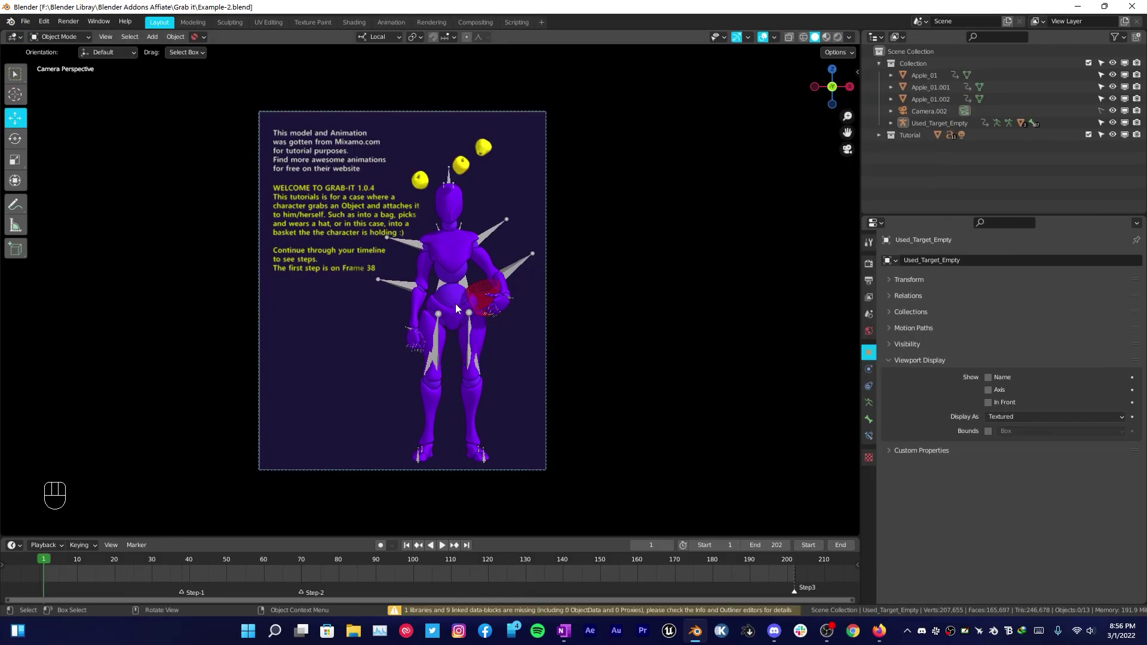
- Select the basket at the character's hip and set the timeline to frame 37
scroll(455, 308, up, 2)
scroll(461, 217, down, 2)
click(484, 301)
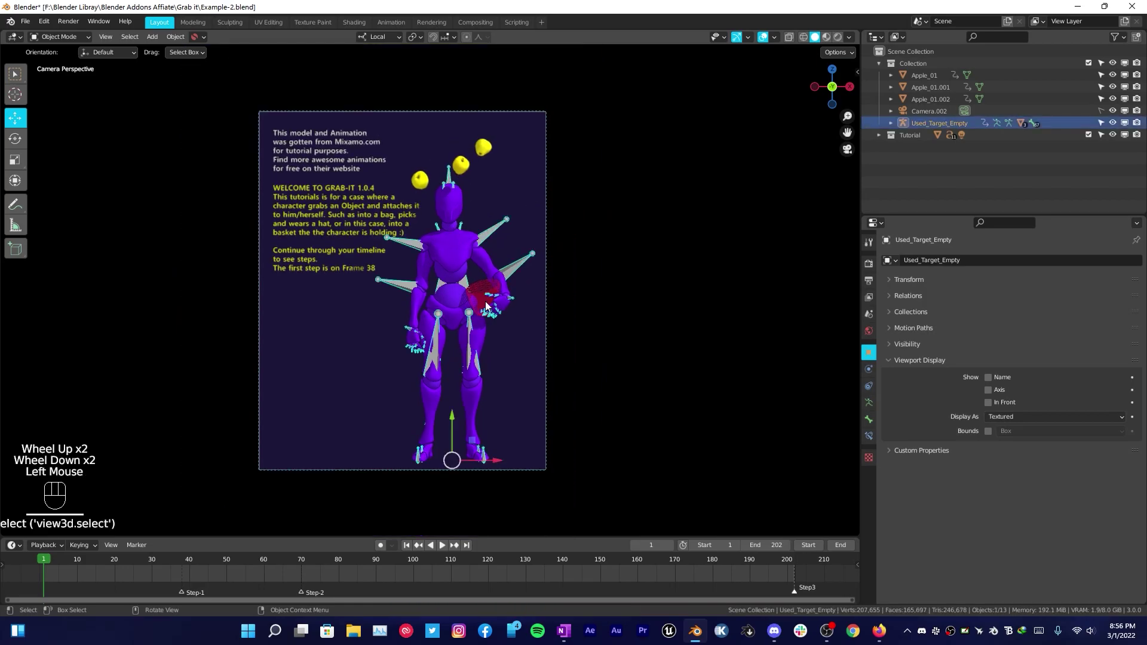
click(485, 300)
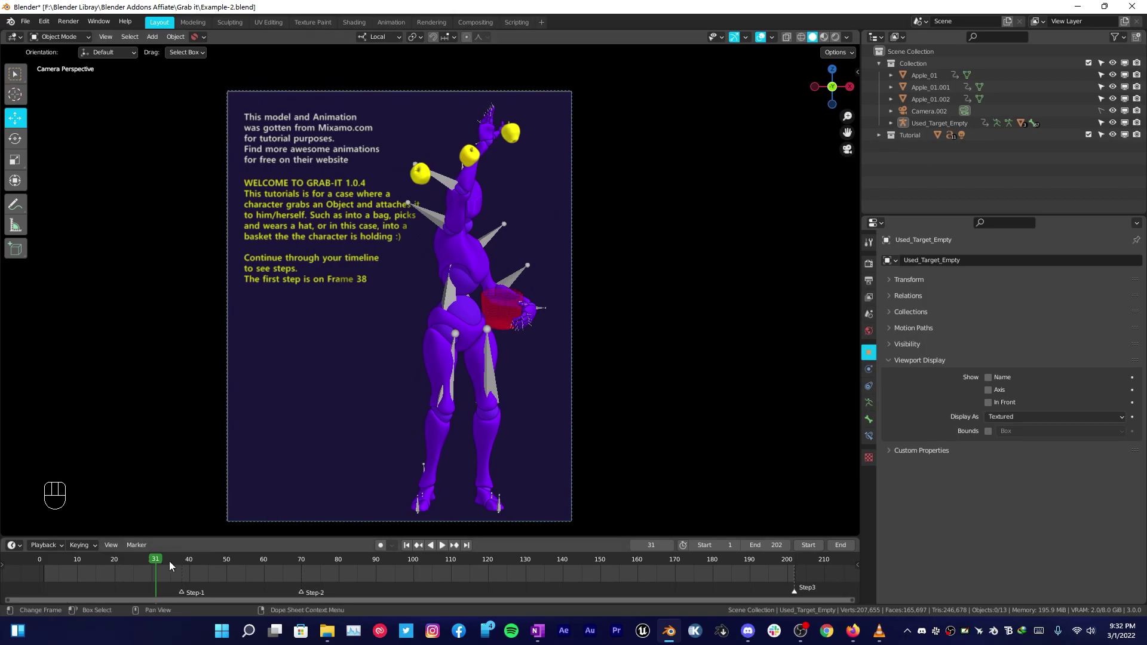
click(161, 563)
drag(162, 565, 178, 565)
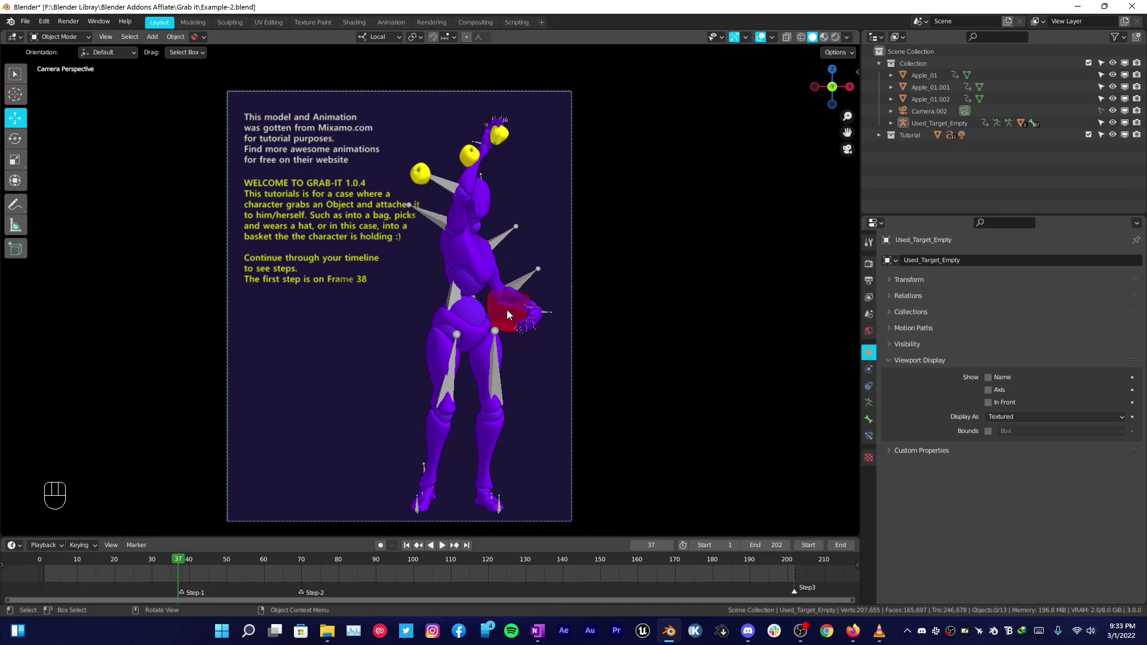
- At frame 38, put the character rig in Pose Mode and select the hand bone beside the apples
click(182, 565)
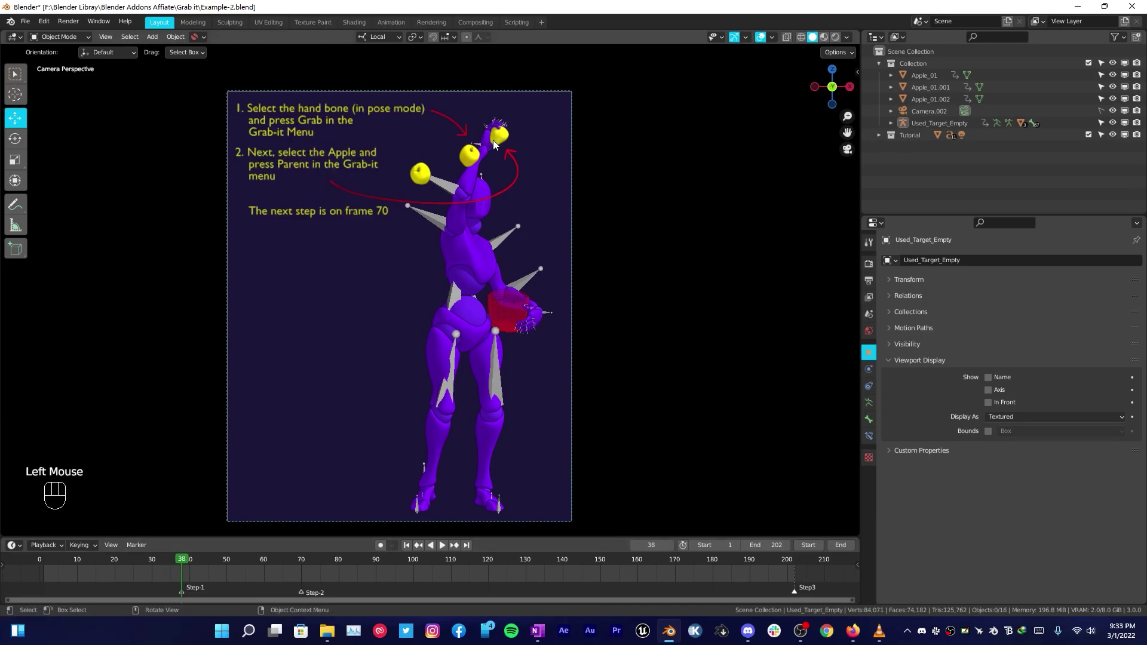
double_click(483, 132)
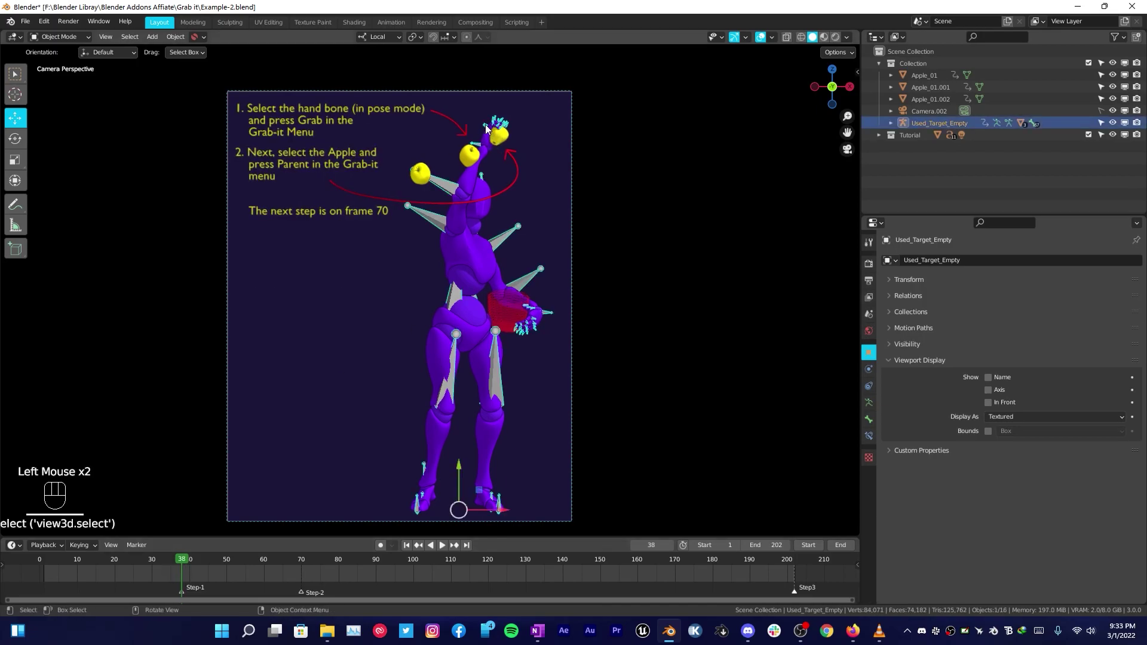
click(63, 35)
click(57, 75)
middle_drag(166, 88, 418, 96)
scroll(374, 203, up, 5)
scroll(398, 89, down, 2)
shift+middle_drag(418, 96, 448, 238)
scroll(467, 105, up, 5)
middle_drag(448, 239, 478, 341)
middle_drag(478, 340, 499, 332)
click(497, 331)
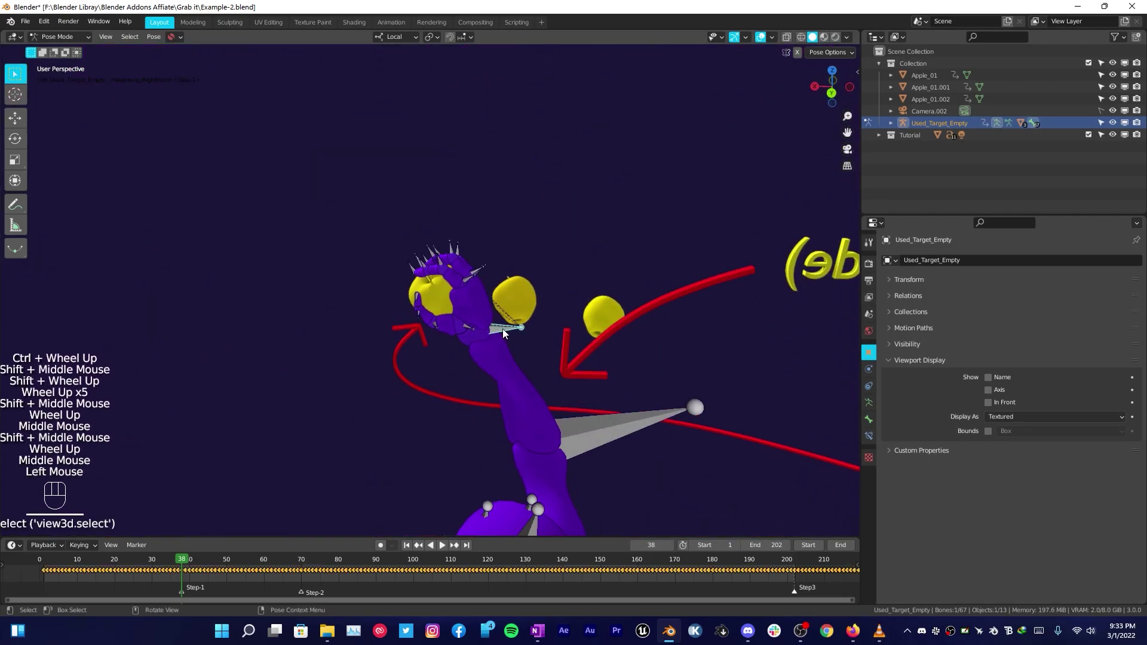
- In Object Mode, Grab with the hand in the Grab-It panel and parent Apple_01 to it
key(Tab)
middle_drag(449, 295, 553, 274)
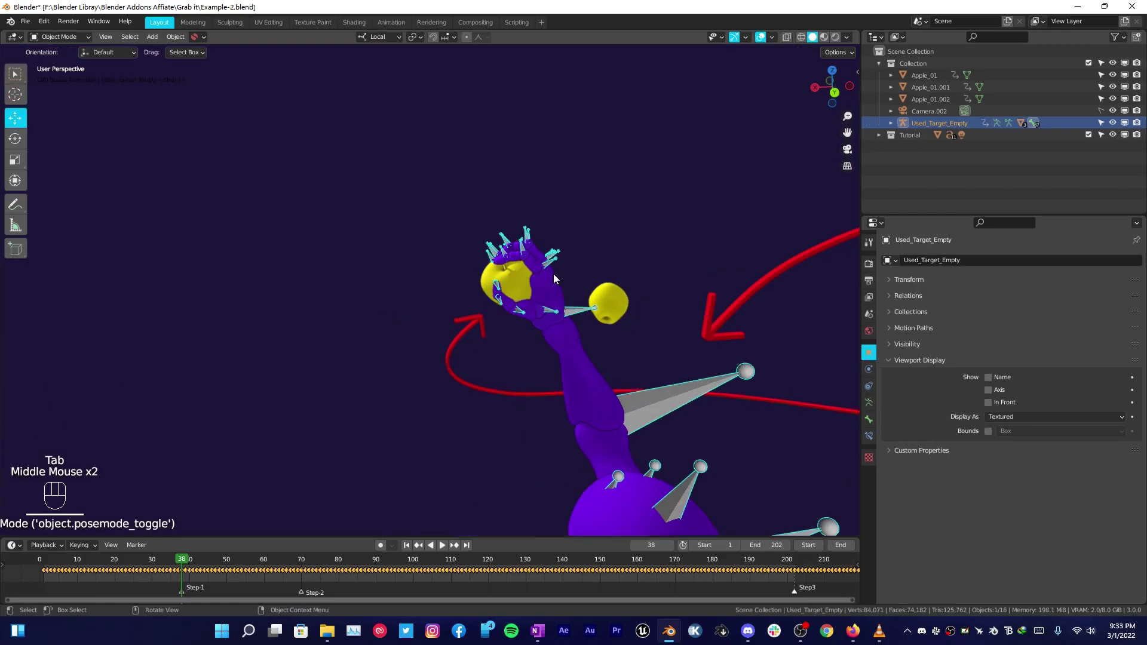
click(58, 54)
key(n)
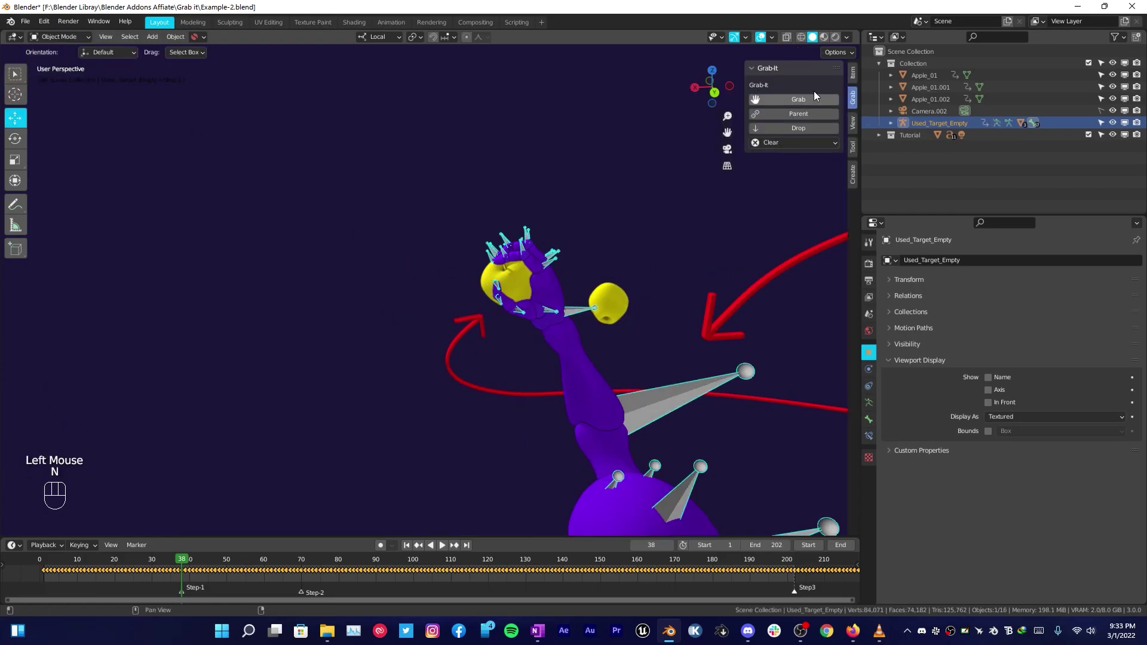
click(853, 97)
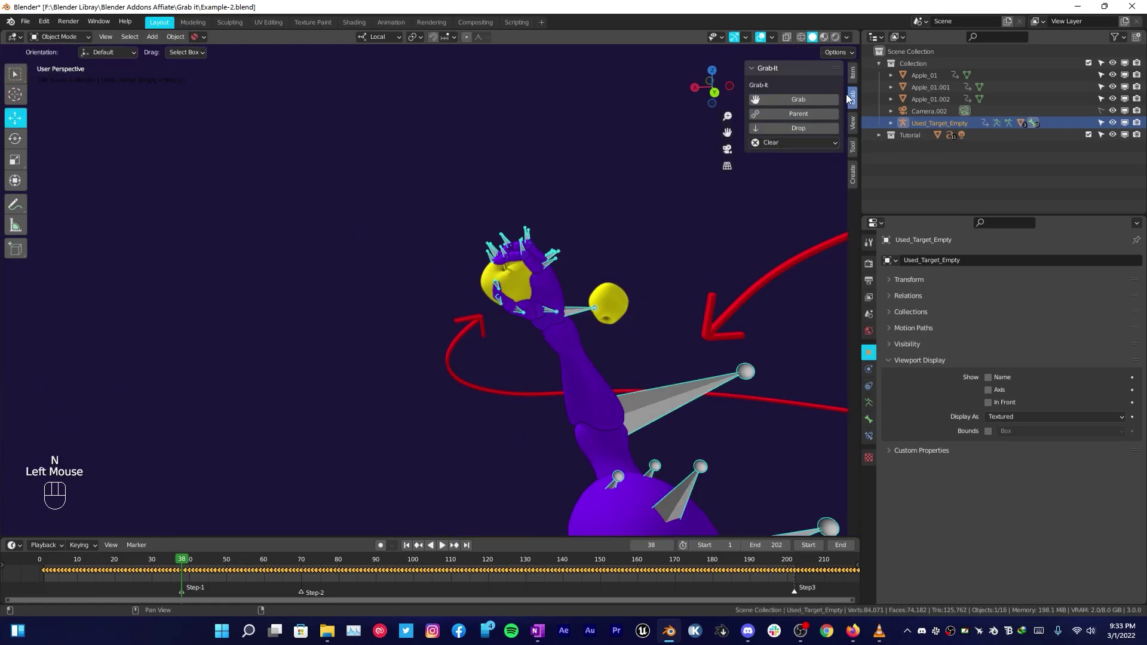
click(798, 99)
click(512, 281)
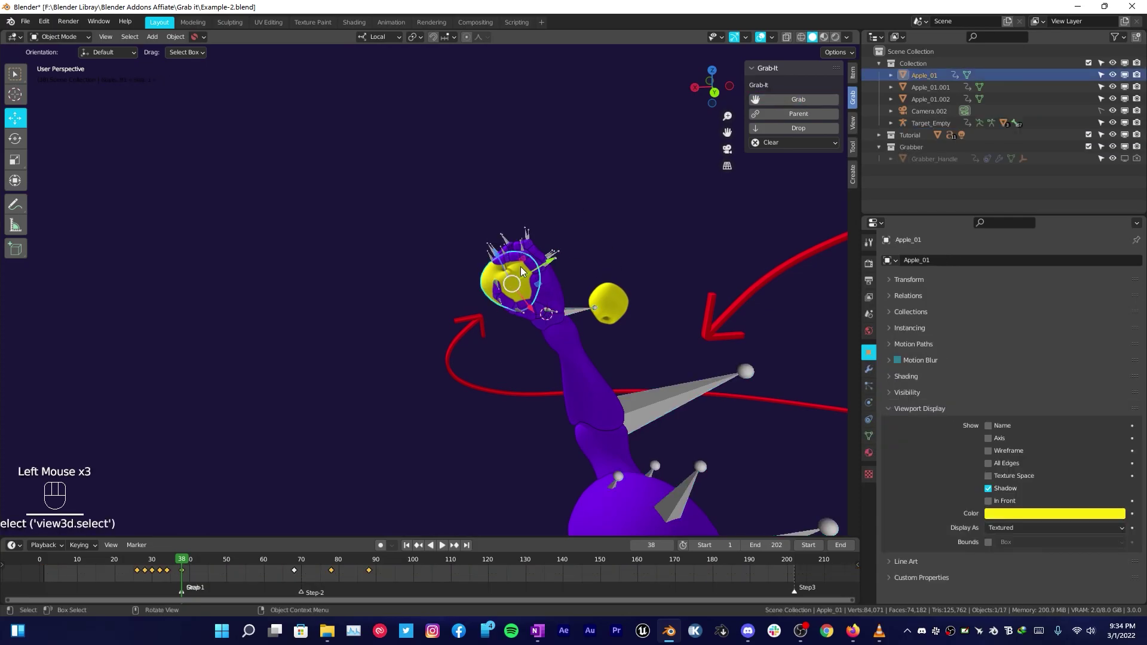
click(780, 113)
shift+middle_drag(489, 298, 471, 191)
ctrl+middle_drag(472, 191, 538, 205)
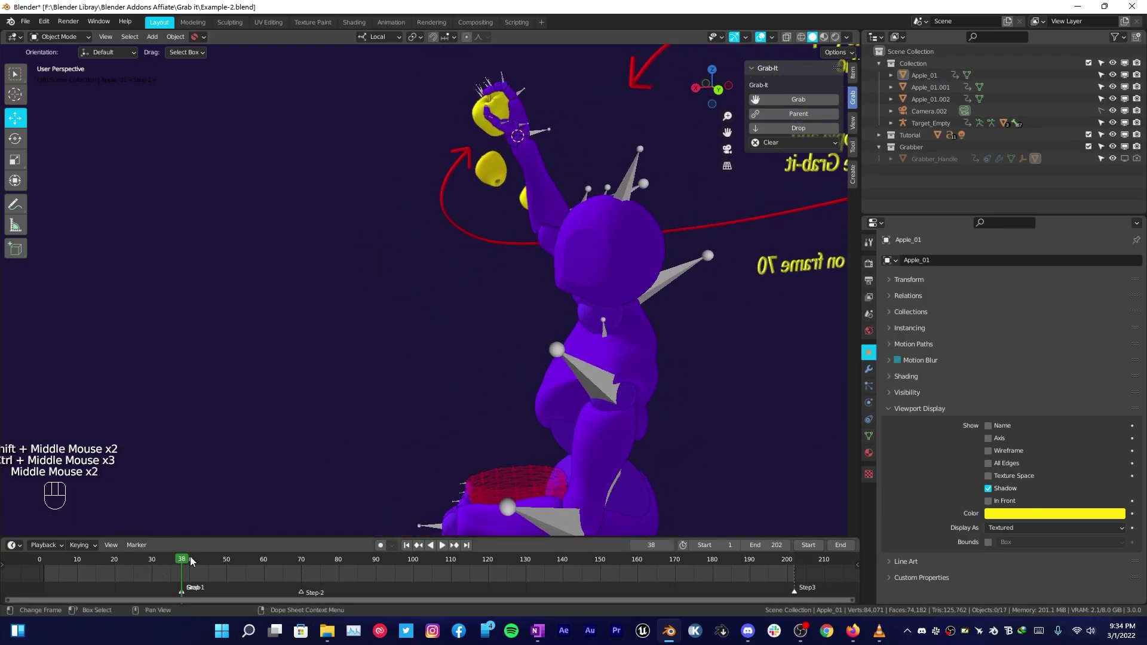
- Play ahead, zoom in on the red basket, and settle on frame 66
click(442, 545)
click(303, 576)
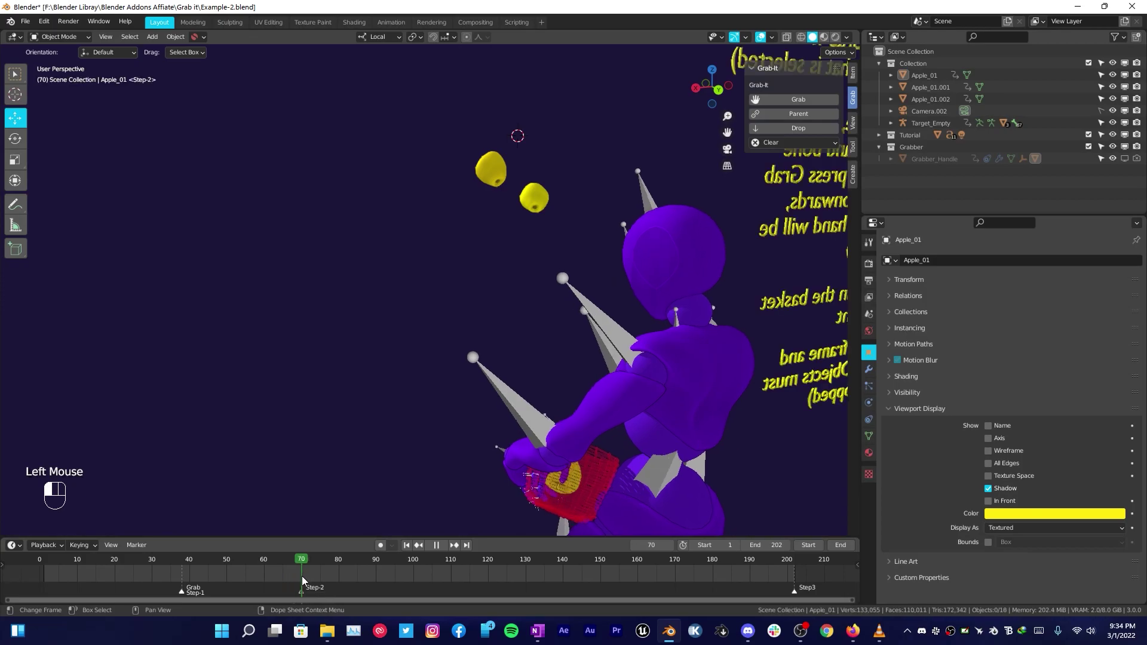
shift+middle_drag(370, 490, 414, 321)
shift+scroll(462, 345, up, 1)
scroll(463, 345, up, 2)
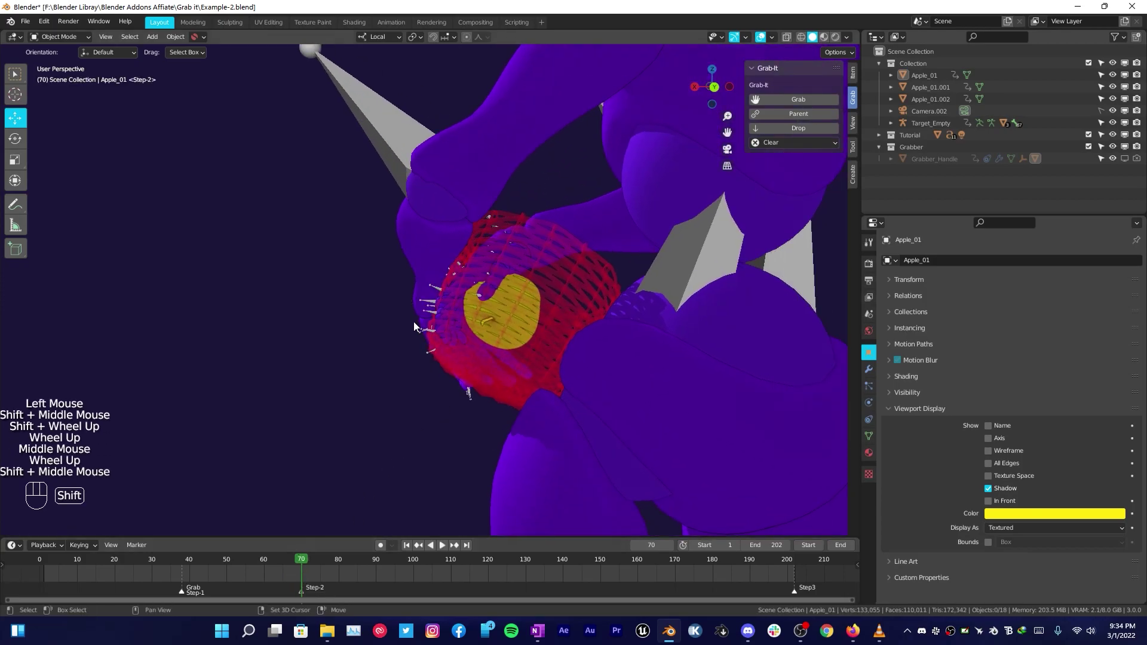
drag(302, 561, 283, 558)
key(Right)
key(Left)
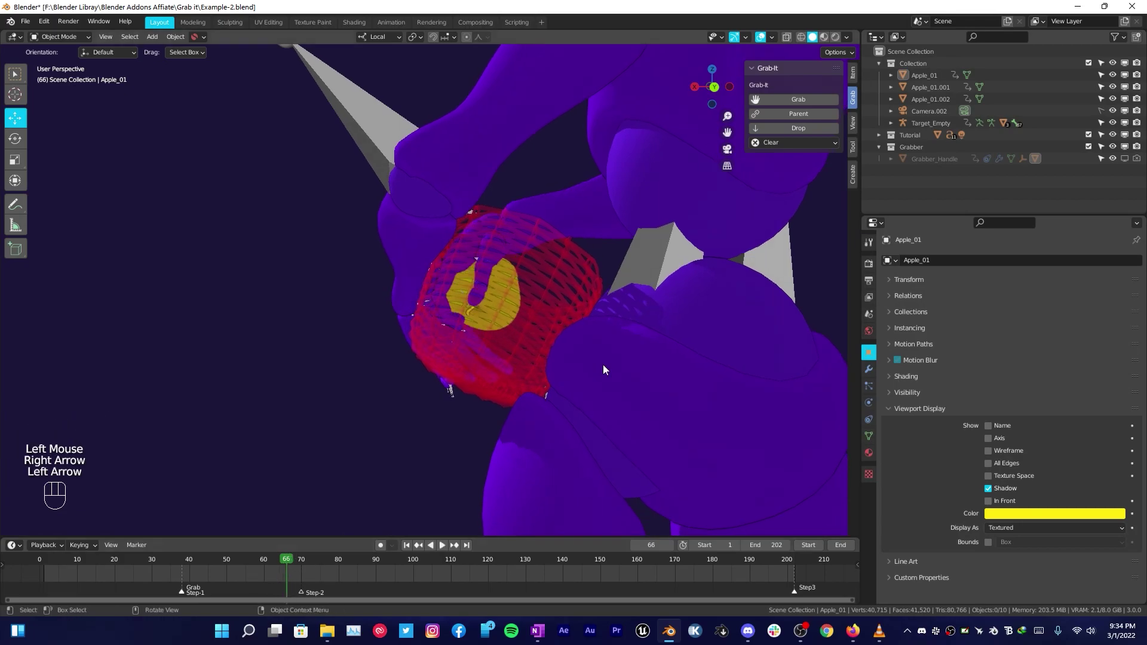
- Drop Apple_01 at frame 66 and step frames to confirm it rests in the basket
click(784, 128)
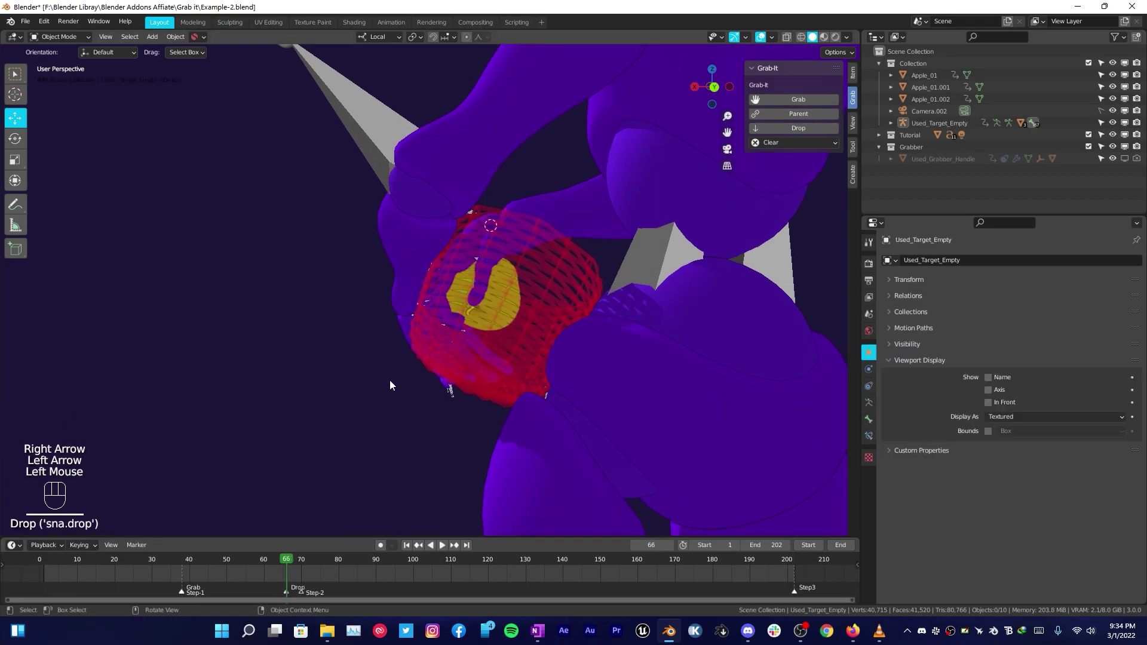
key(Right)
key(Right)
key(Right)
key(Right)
key(Right)
key(Left)
key(Right)
key(Right)
key(Right)
key(Right)
key(Right)
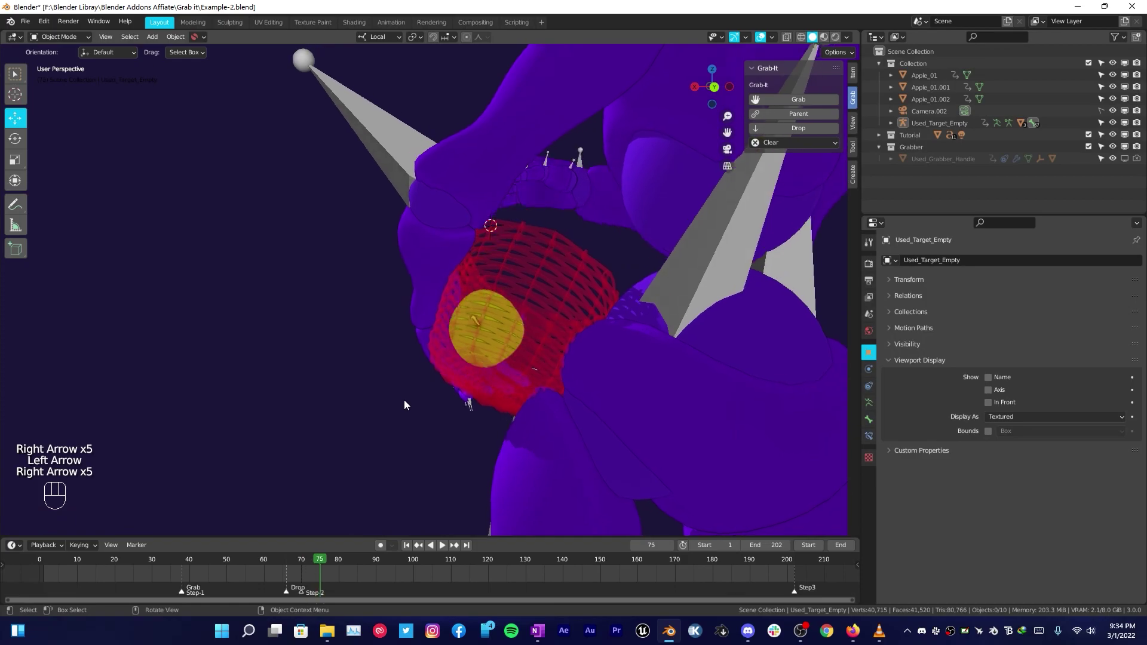
key(Right)
key(Right)
key(Right)
key(Left)
key(Left)
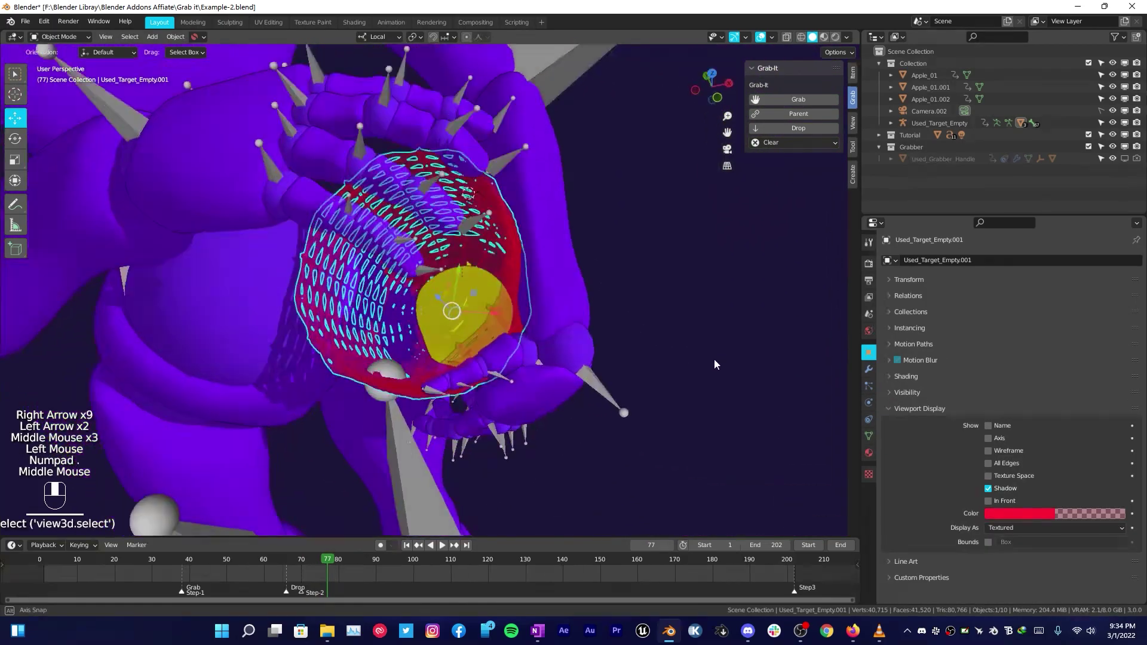
- At frame 77, Grab, parent Apple_01 in the basket, and advance to frame 115 to check
middle_drag(715, 360, 538, 239)
click(787, 99)
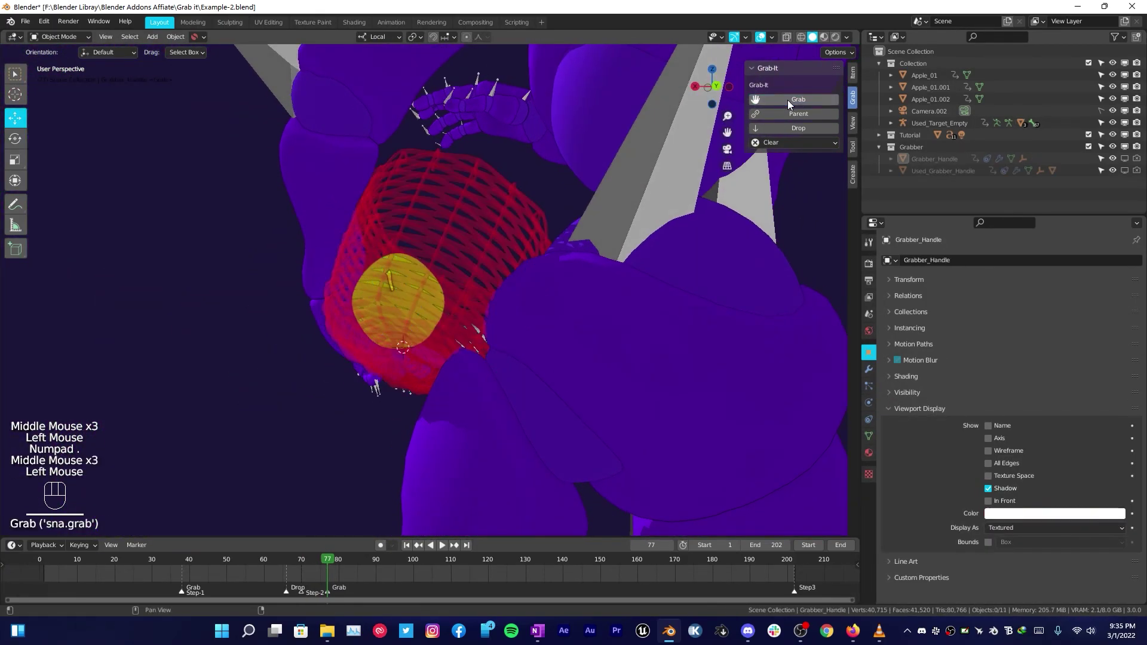
click(398, 293)
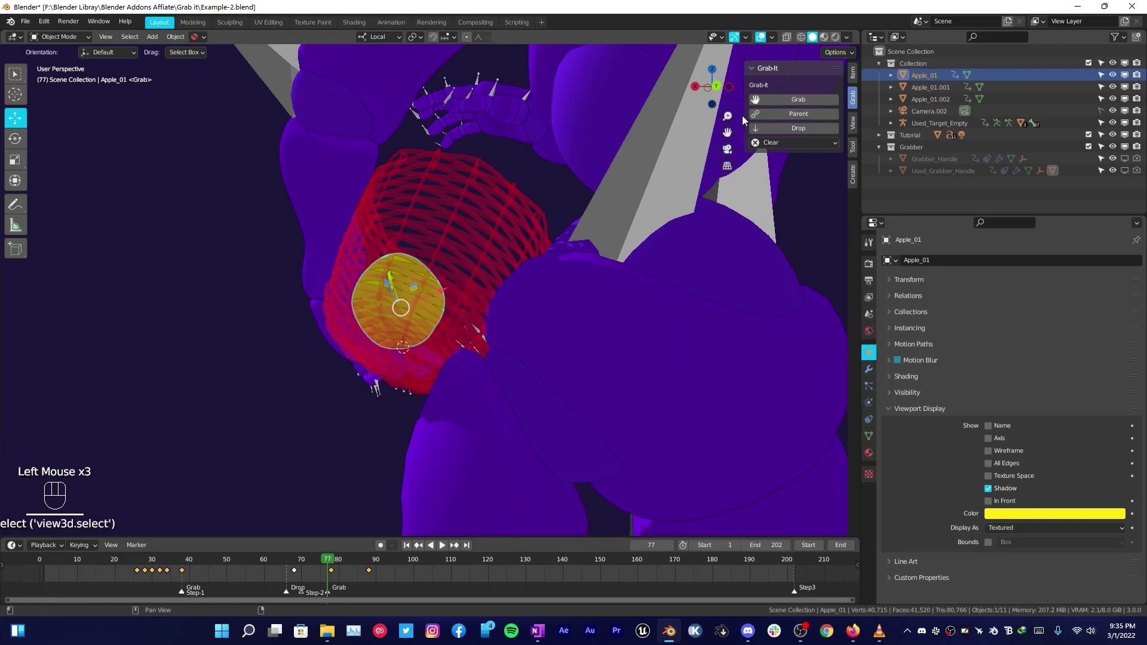
click(794, 114)
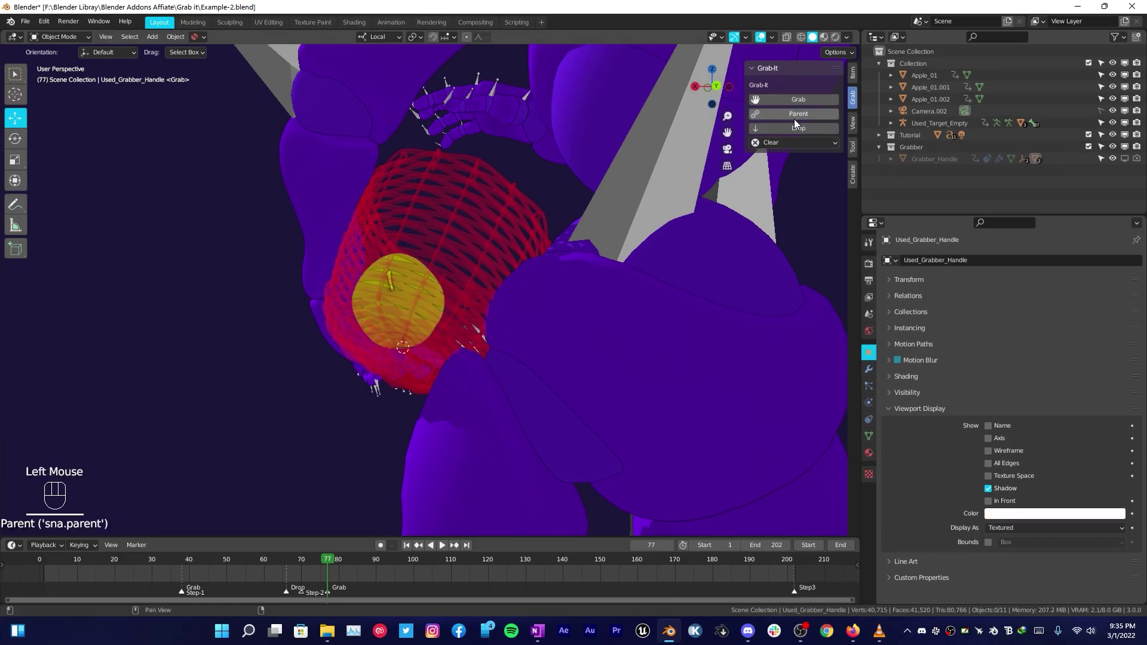
key(Right)
key(Right)
key(Right)
key(Right)
key(Right)
key(Right)
key(Right)
key(Right)
key(Right)
key(Right)
key(Right)
key(Right)
key(Right)
key(Right)
key(Right)
key(Right)
key(Right)
key(Right)
key(Right)
key(Right)
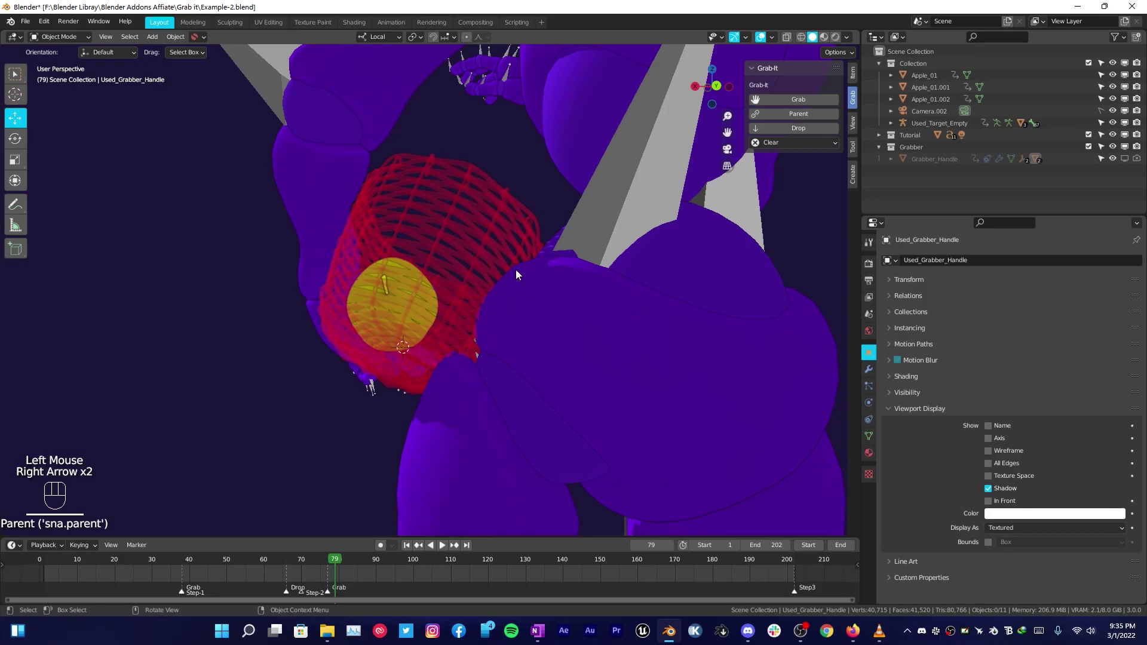
middle_drag(513, 270, 505, 293)
scroll(225, 288, down, 3)
shift+scroll(506, 325, down, 1)
scroll(505, 325, down, 1)
scroll(354, 122, down, 1)
- Drop Apple_01 from the basket grabber at frame 202, then scrub back to frame 115 to review
middle_drag(354, 122, 483, 324)
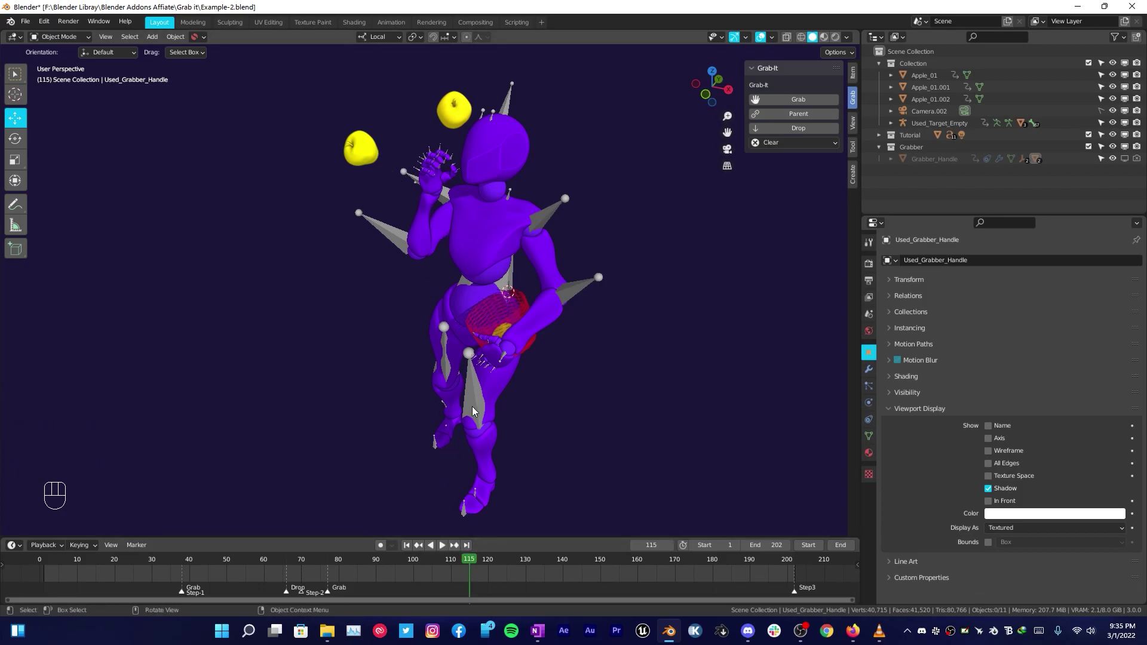
drag(508, 563, 793, 564)
scroll(594, 247, up, 2)
middle_drag(594, 247, 742, 142)
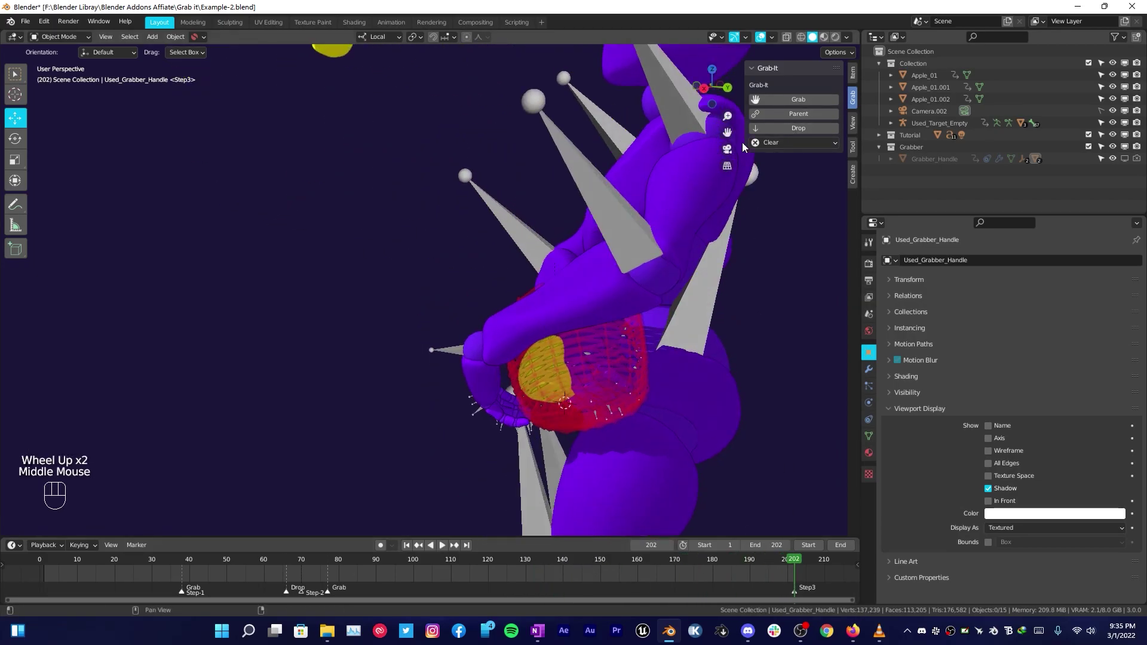
click(772, 133)
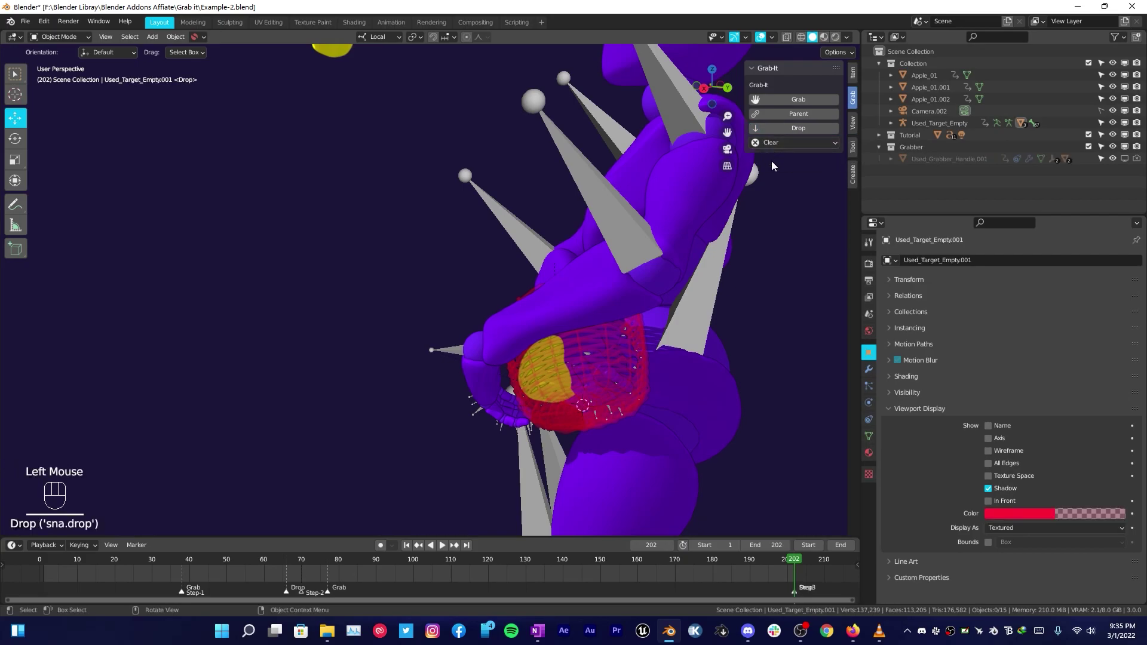
drag(782, 560, 469, 545)
- Orbit to a front view of the character and scrub back to around frame 78
click(792, 572)
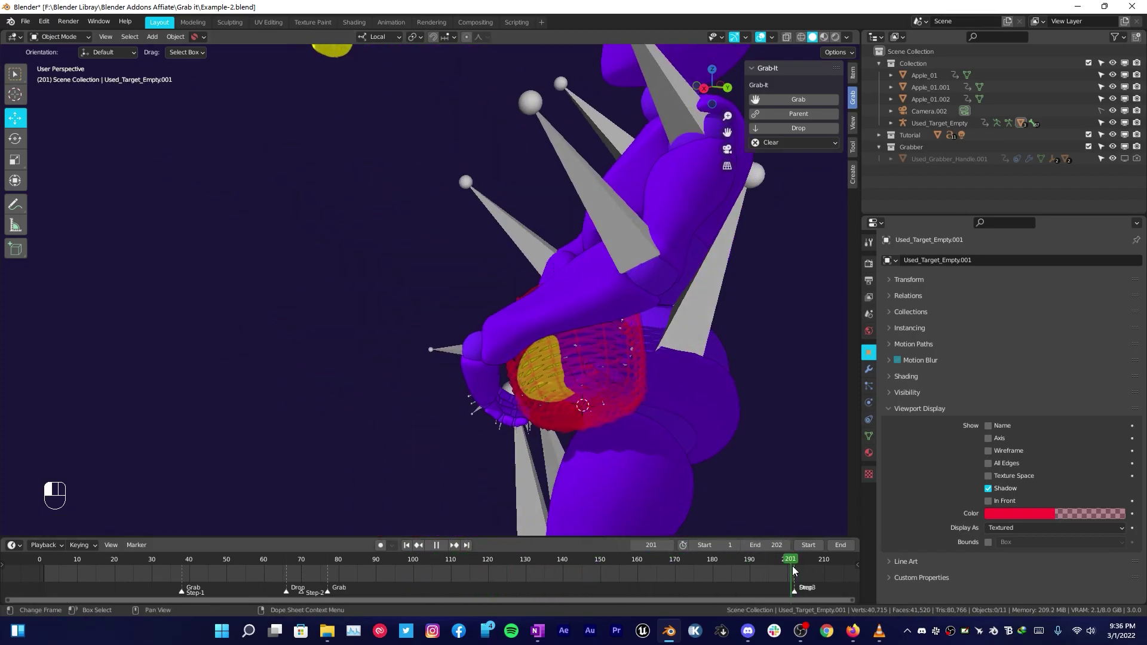
scroll(567, 418, down, 2)
middle_drag(567, 464, 537, 388)
scroll(537, 389, up, 3)
middle_drag(537, 388, 529, 331)
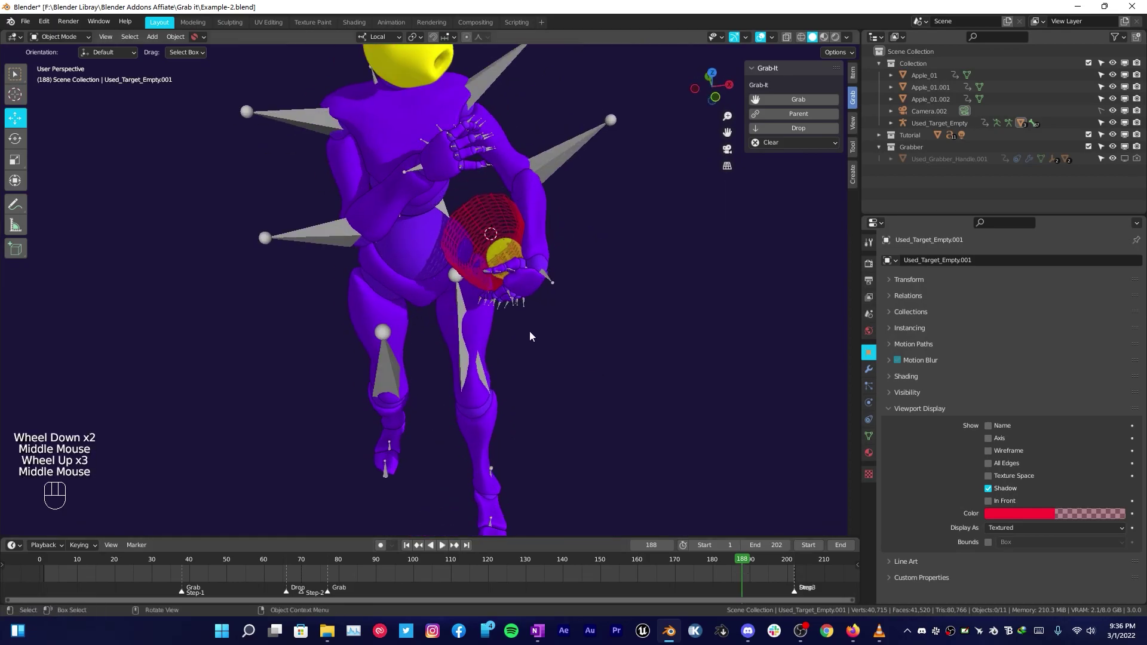
click(418, 548)
drag(418, 549, 327, 556)
scroll(356, 359, down, 1)
middle_drag(356, 359, 334, 430)
scroll(335, 430, up, 1)
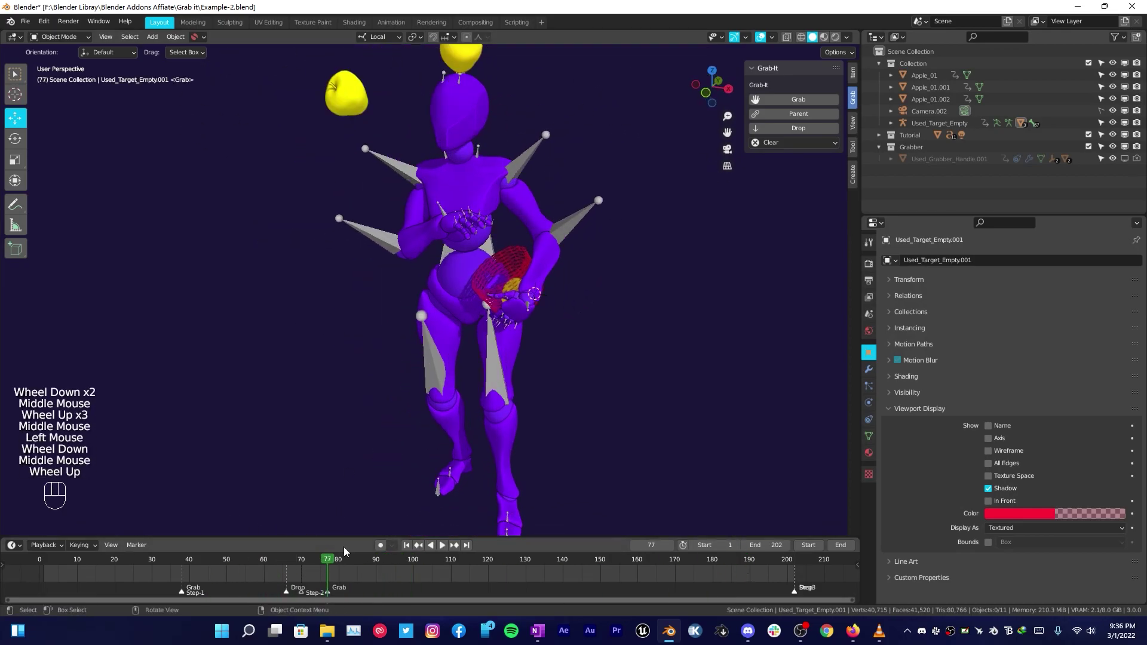
click(332, 561)
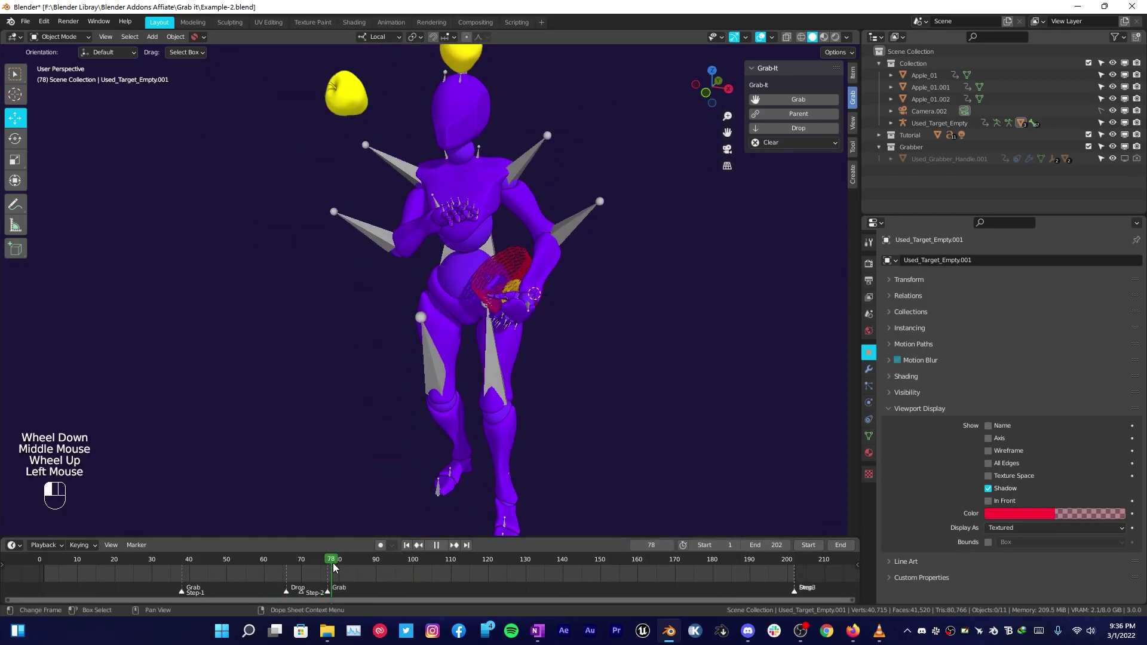
shift+middle_drag(376, 363, 403, 267)
scroll(413, 393, up, 1)
scroll(404, 267, down, 2)
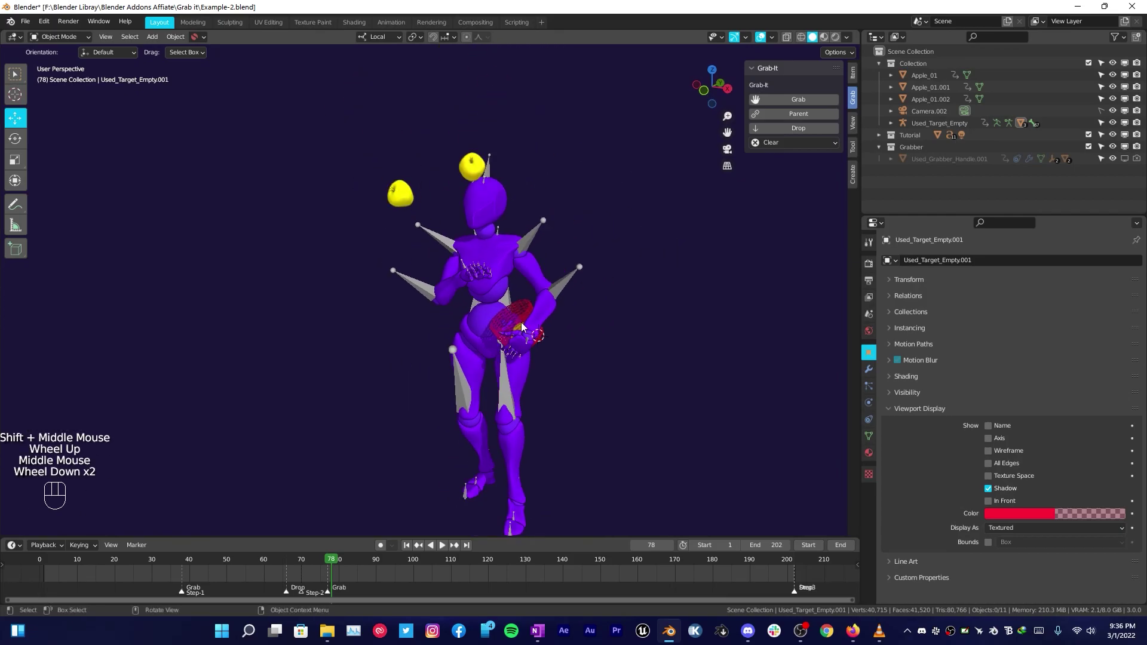
- At frame 99, have the hand grab the second apple, Apple_01.001
click(402, 560)
key(Right)
key(Right)
key(Left)
click(798, 114)
click(406, 560)
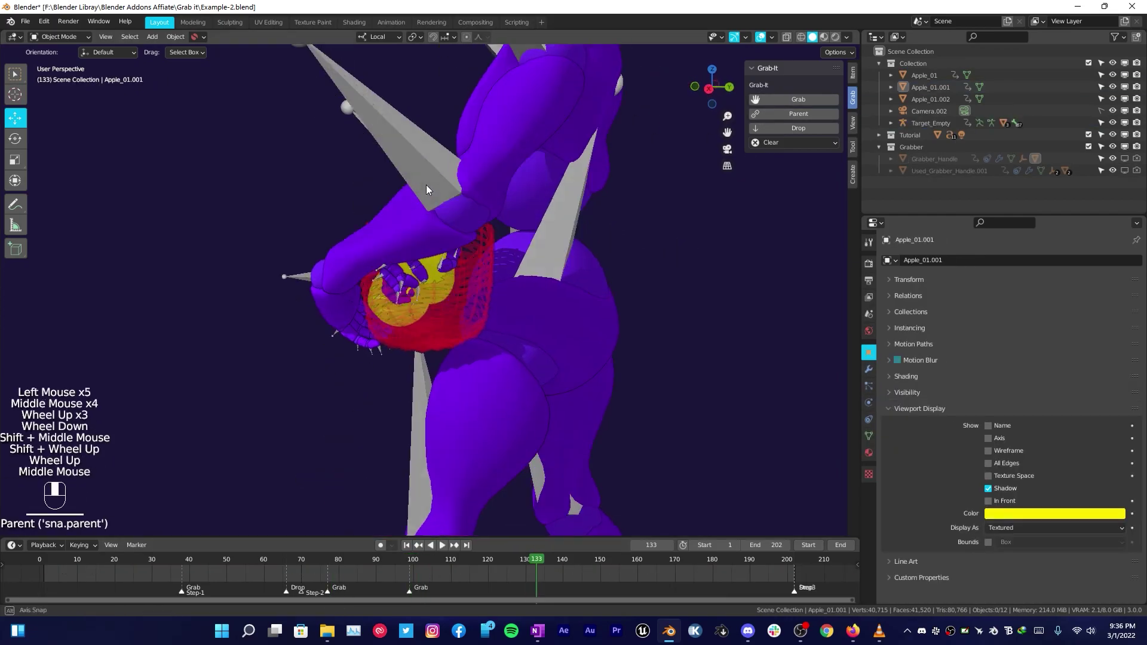
- Drop Apple_01.001 into the basket at frame 137, attach it to the basket, and release it at frame 202
click(550, 560)
click(798, 127)
click(542, 559)
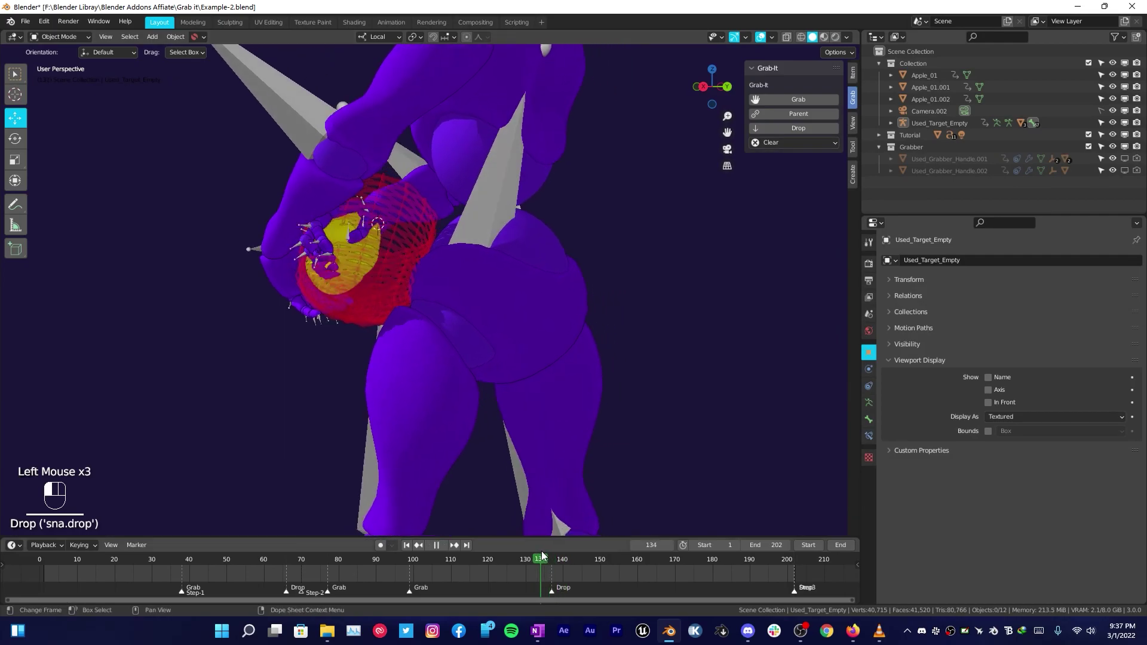
key(Left)
click(369, 262)
click(798, 113)
click(795, 559)
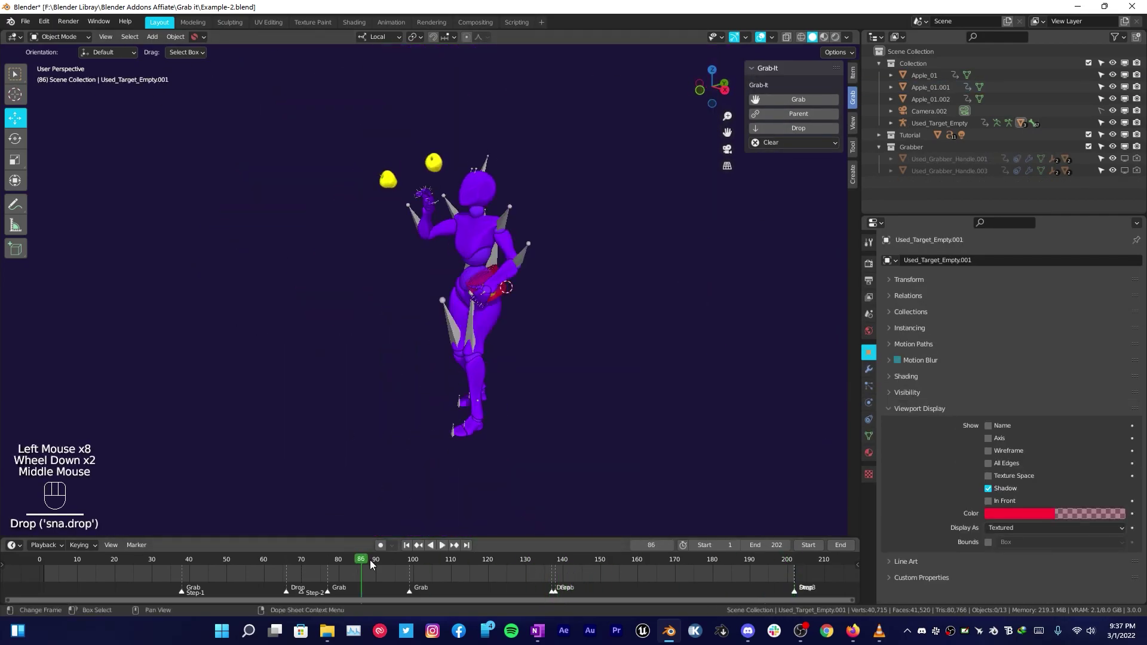
click(652, 559)
- Have the hand grab the third apple, Apple_01.002, at its pickup frame
click(435, 161)
click(798, 113)
scroll(454, 269, up, 4)
click(786, 558)
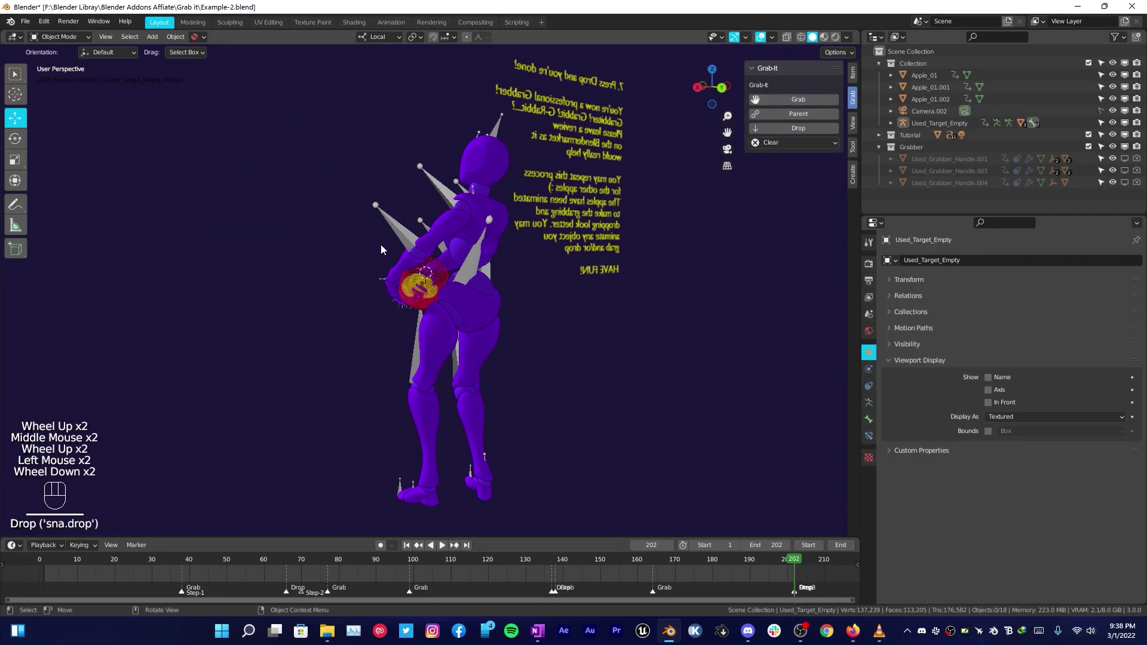
middle_drag(419, 268, 466, 251)
scroll(465, 251, down, 2)
- Play the Example-2 animation to watch the apple grabs and drops from frame 38 to 202
key(space)
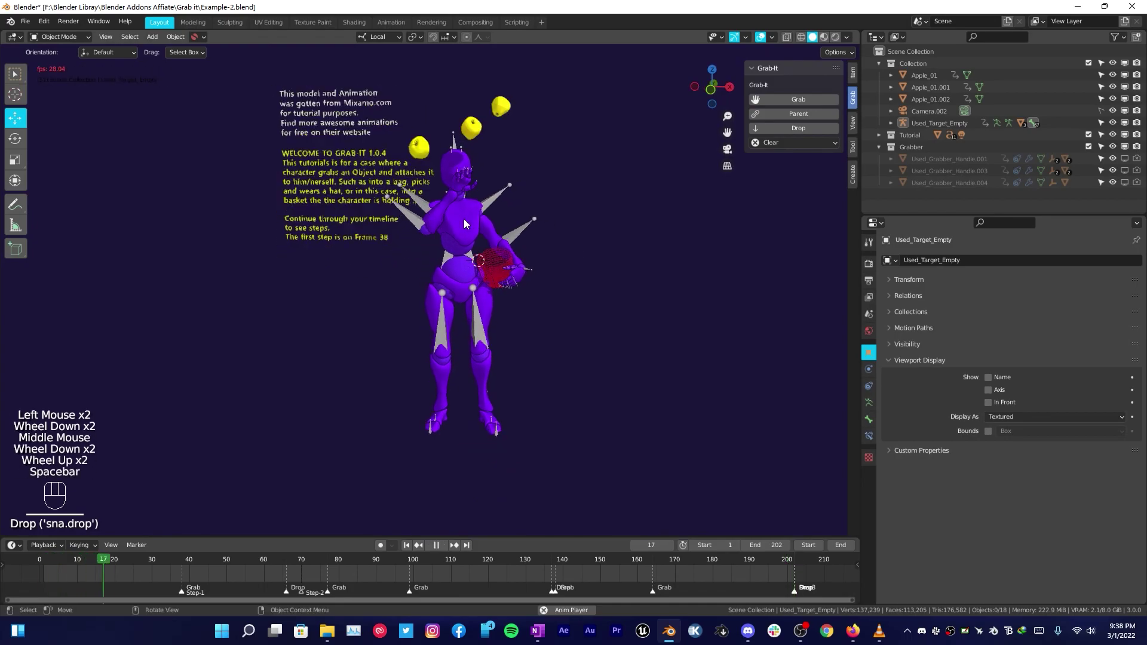